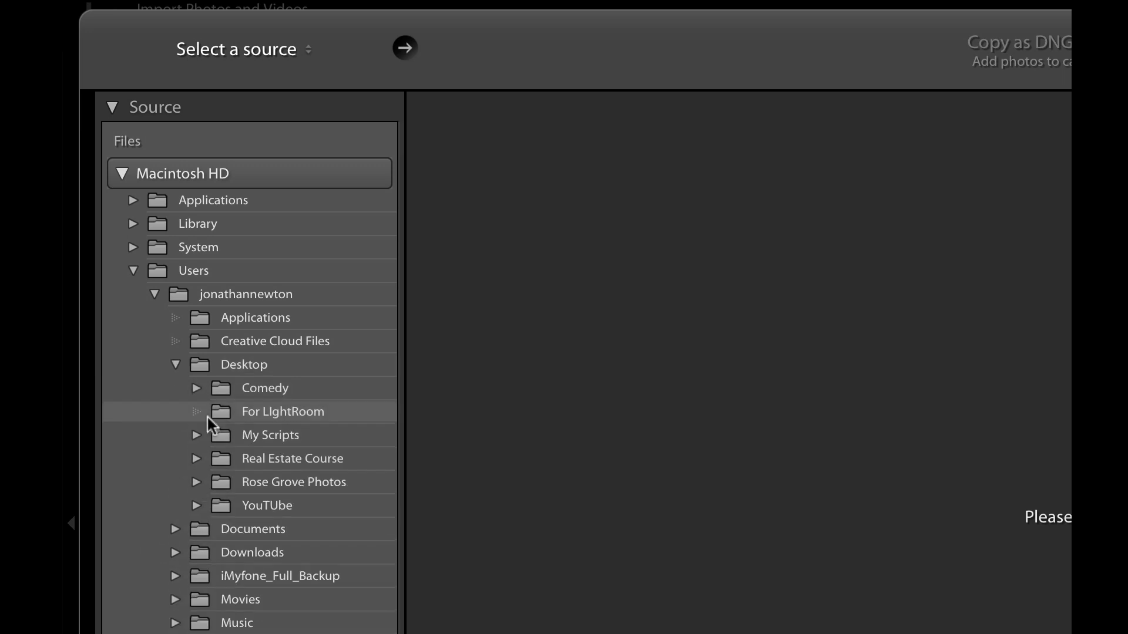
- Import both photos from the Desktop's "For LIghtRoom" folder into the catalog
left_click(220, 412)
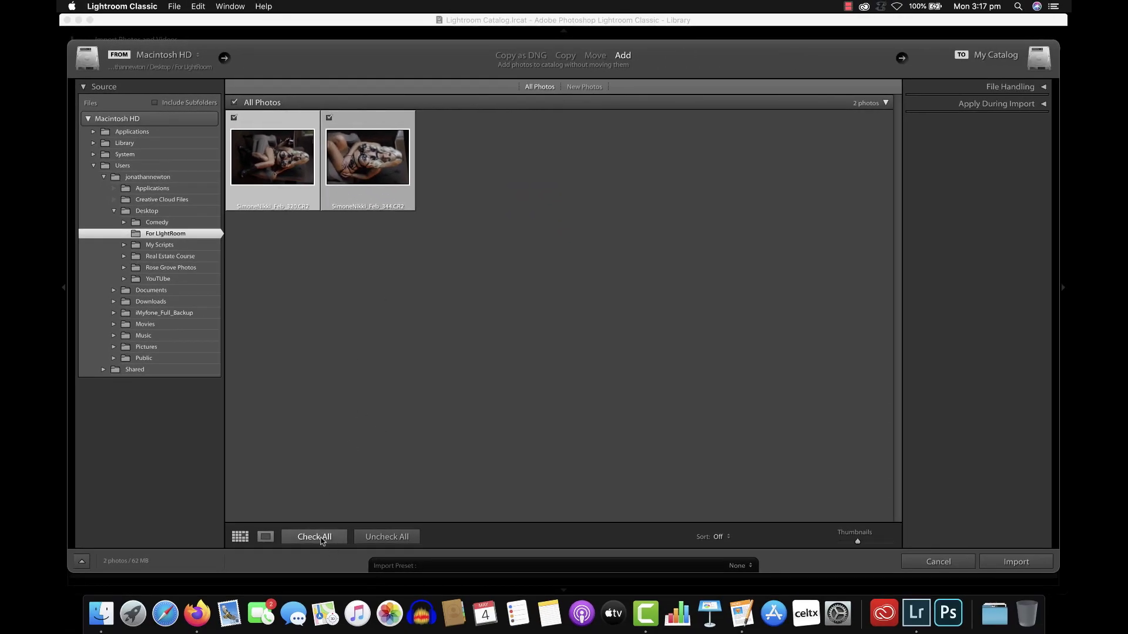
left_click(1015, 562)
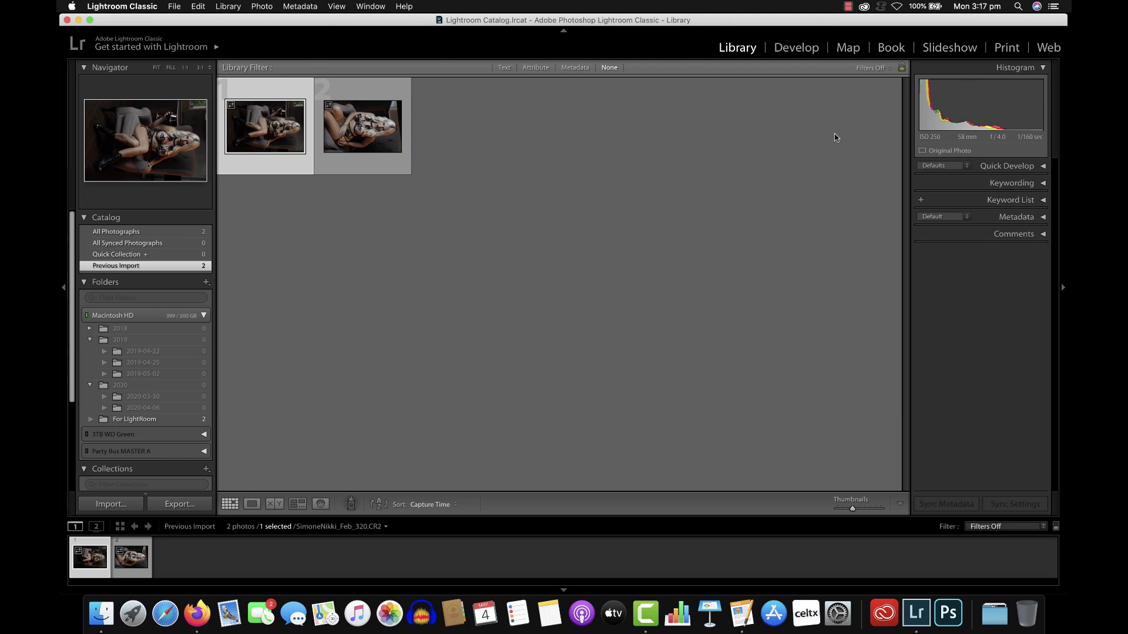
- Rotate both imported photos counterclockwise to portrait orientation and clear the selection
mouse_move(376, 130)
key("super+a")
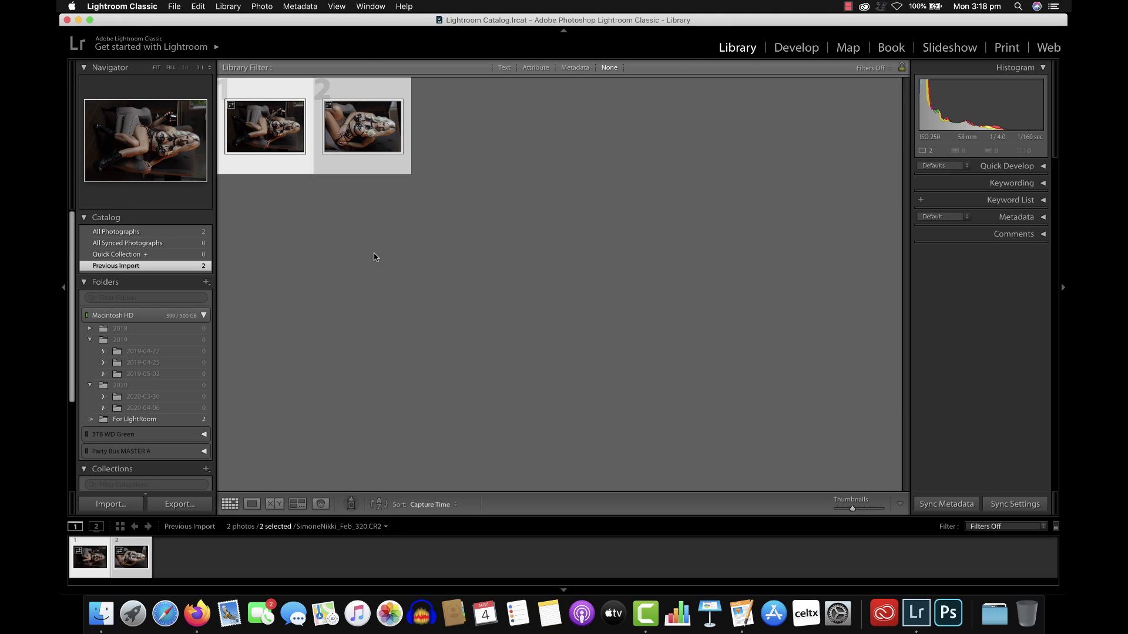
key("super+bracketleft")
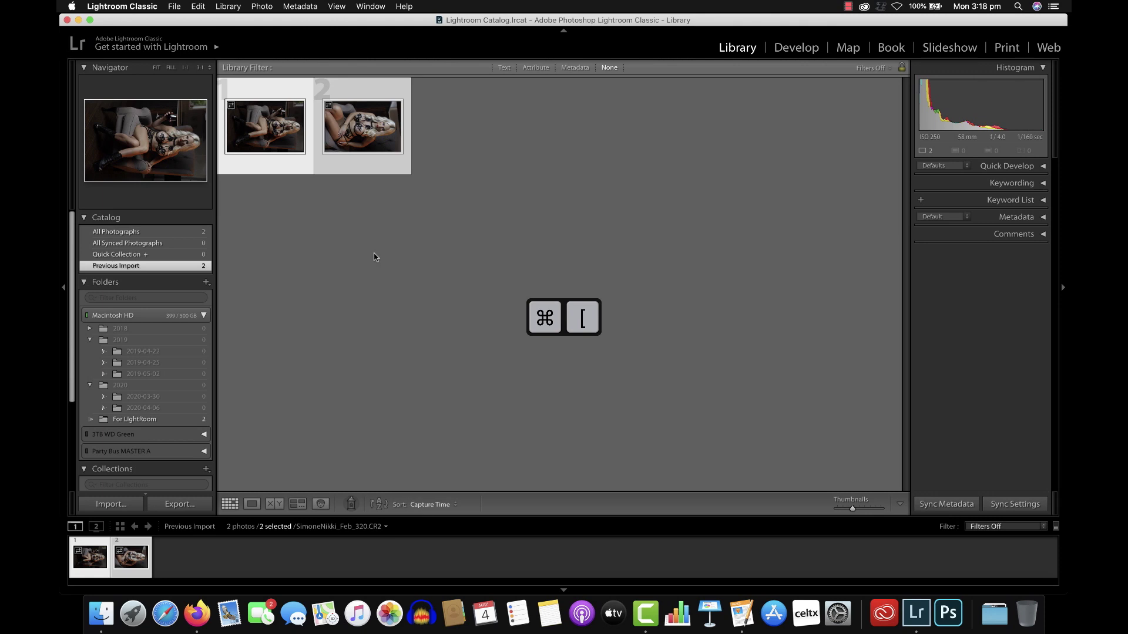
key("super+bracketleft")
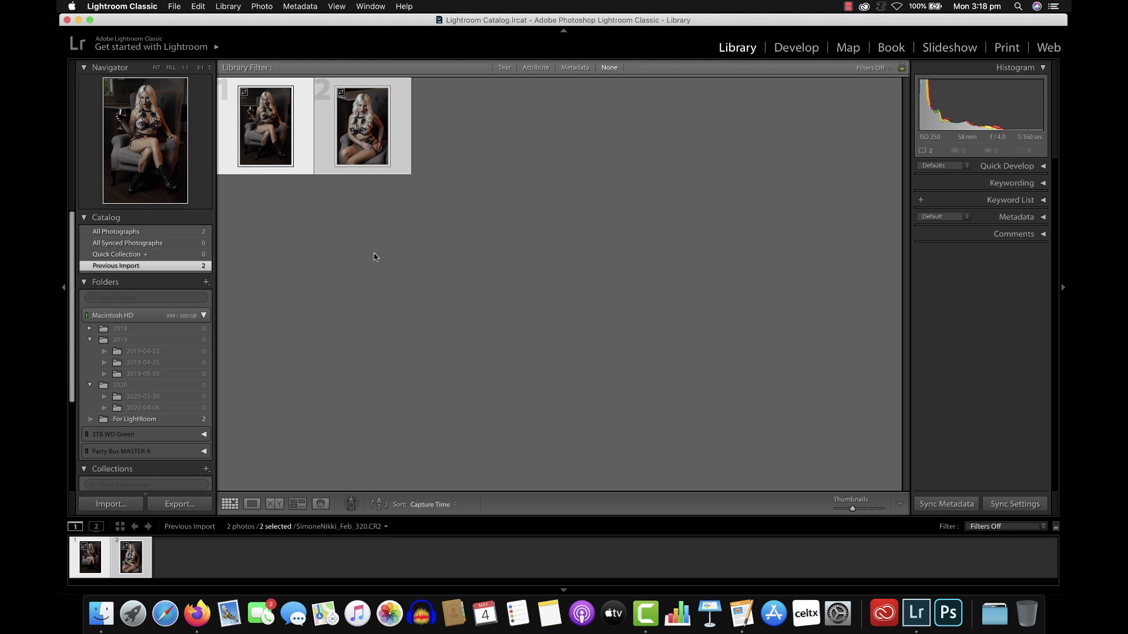
left_click(374, 257)
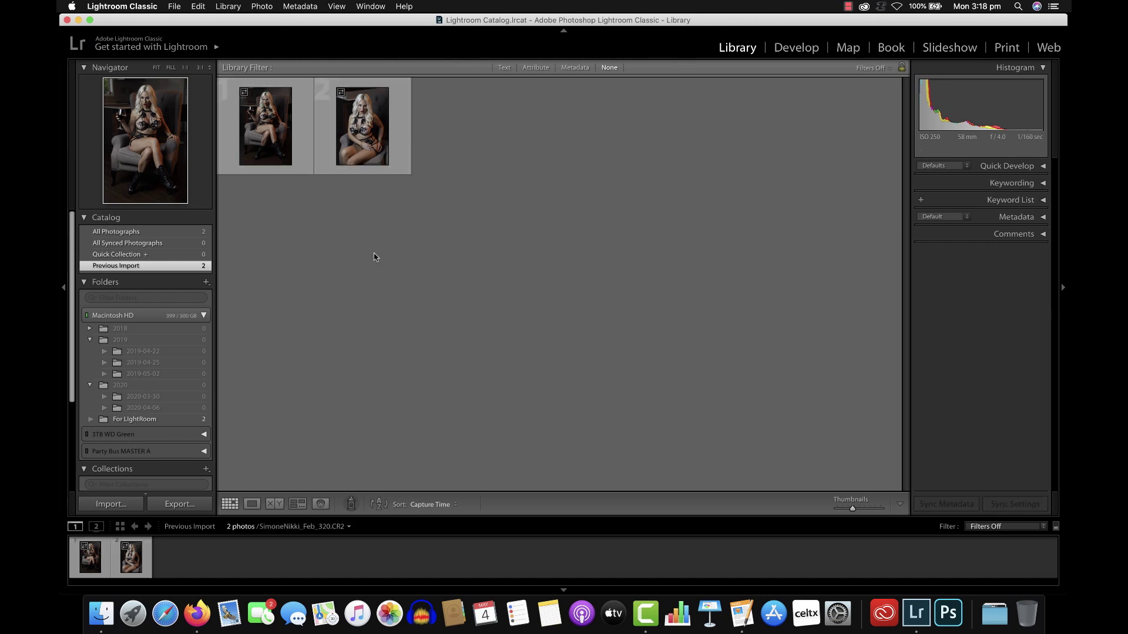
- Open the first photo, SimoneNikki_Feb_320.CR2, in the Develop module
left_click(270, 126)
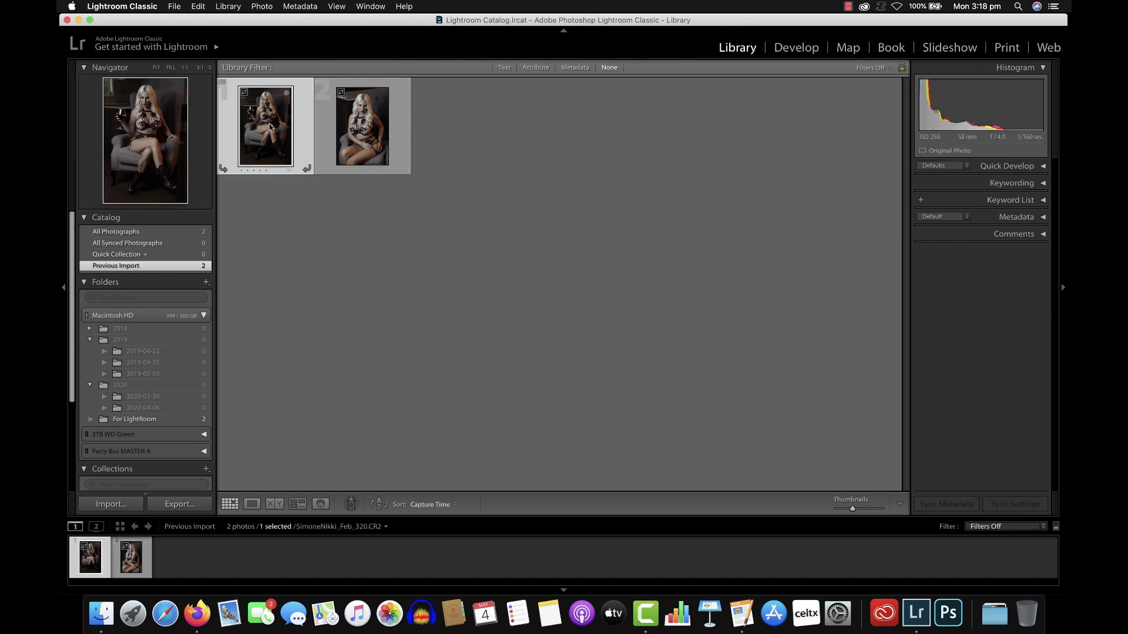
key("d")
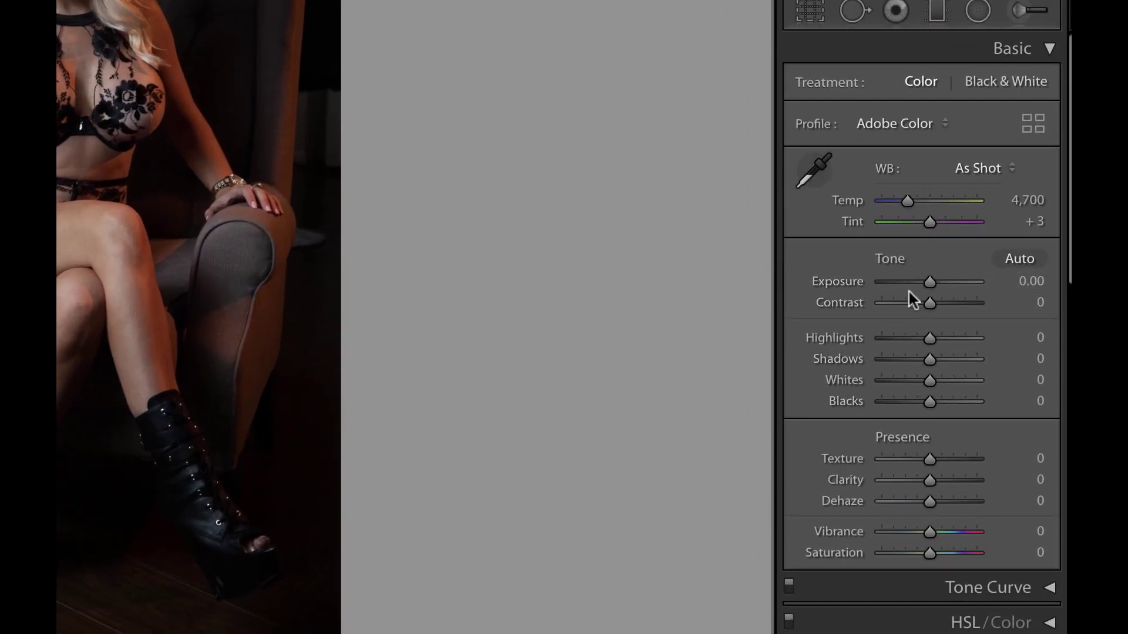
- Turn on Remove Chromatic Aberration and Enable Profile Corrections in the photo's lens corrections
scroll(908, 291, "down", 10)
scroll(907, 291, "down", 5)
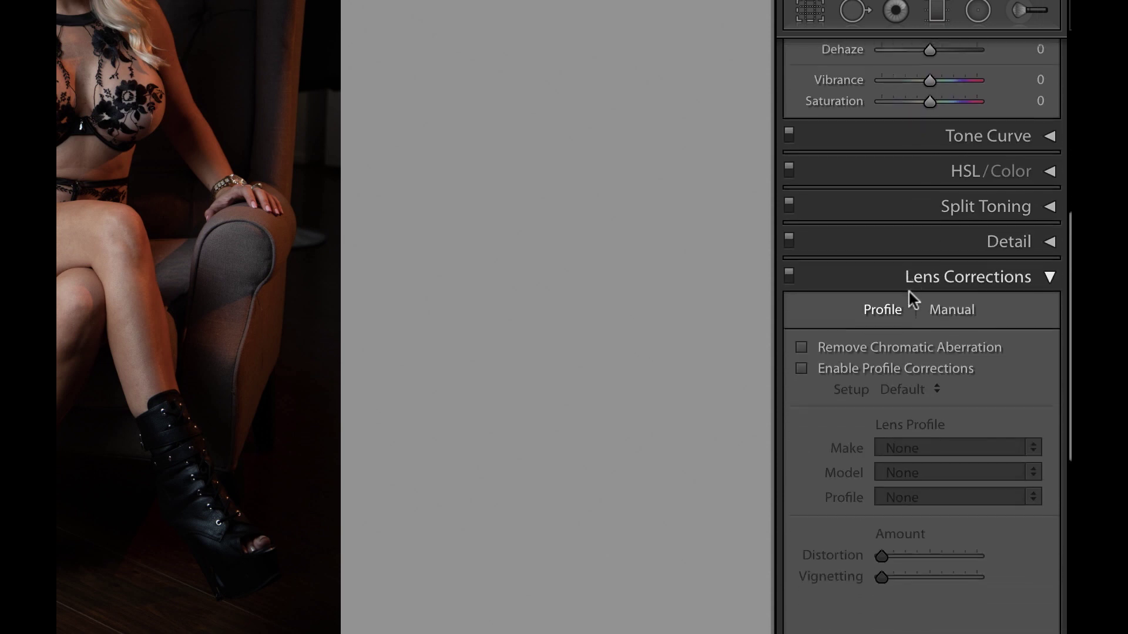
scroll(976, 311, "down", 1)
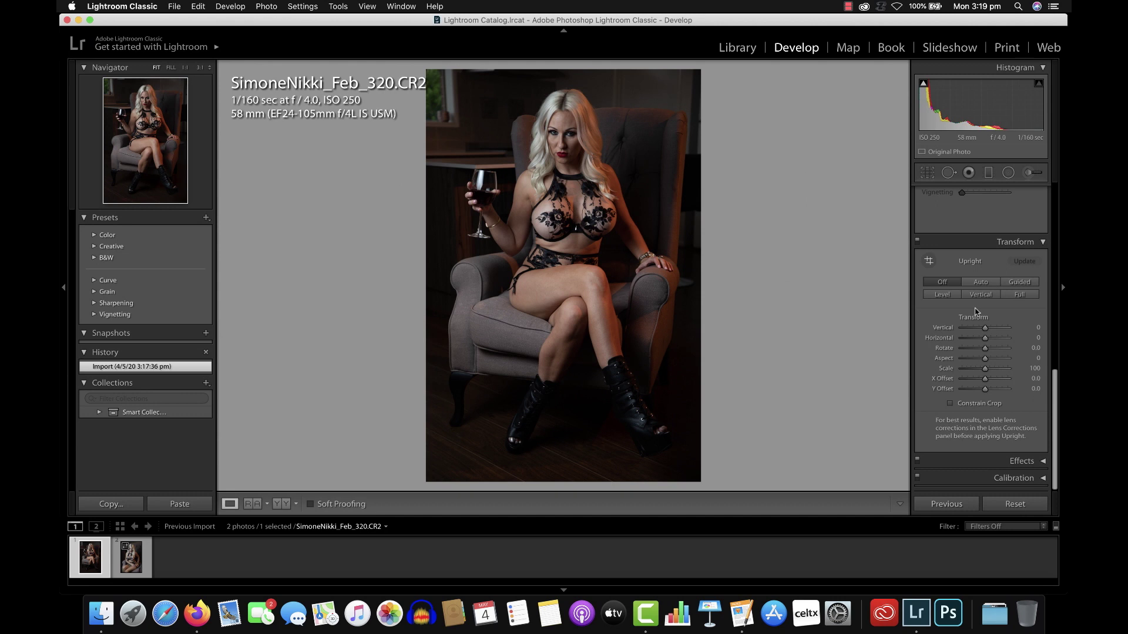
scroll(976, 311, "up", 15)
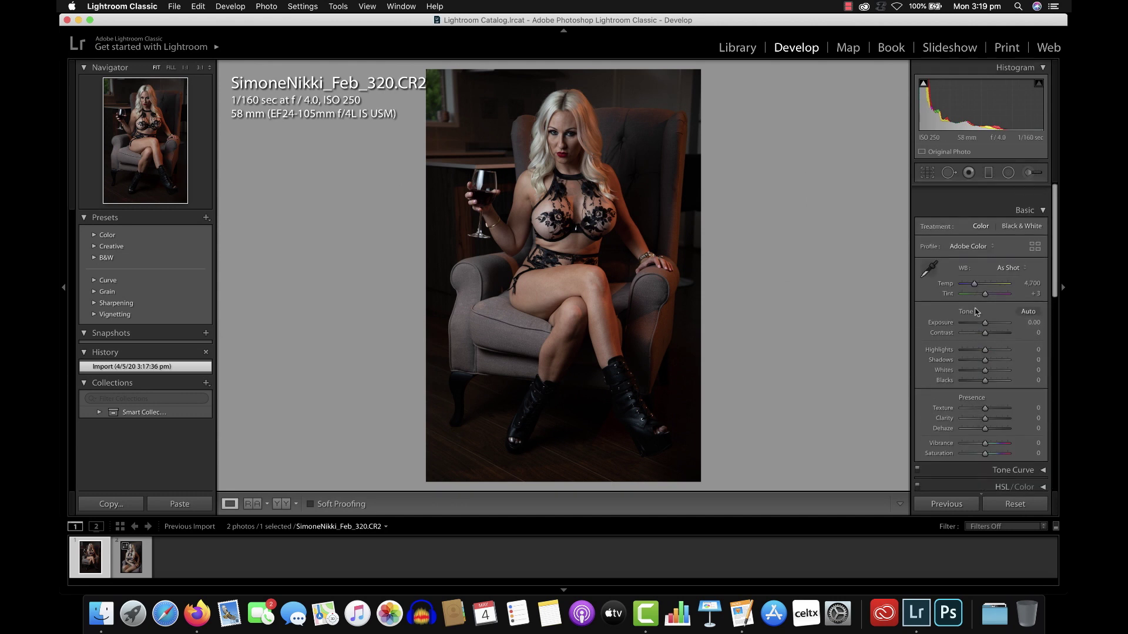
scroll(979, 311, "down", 10)
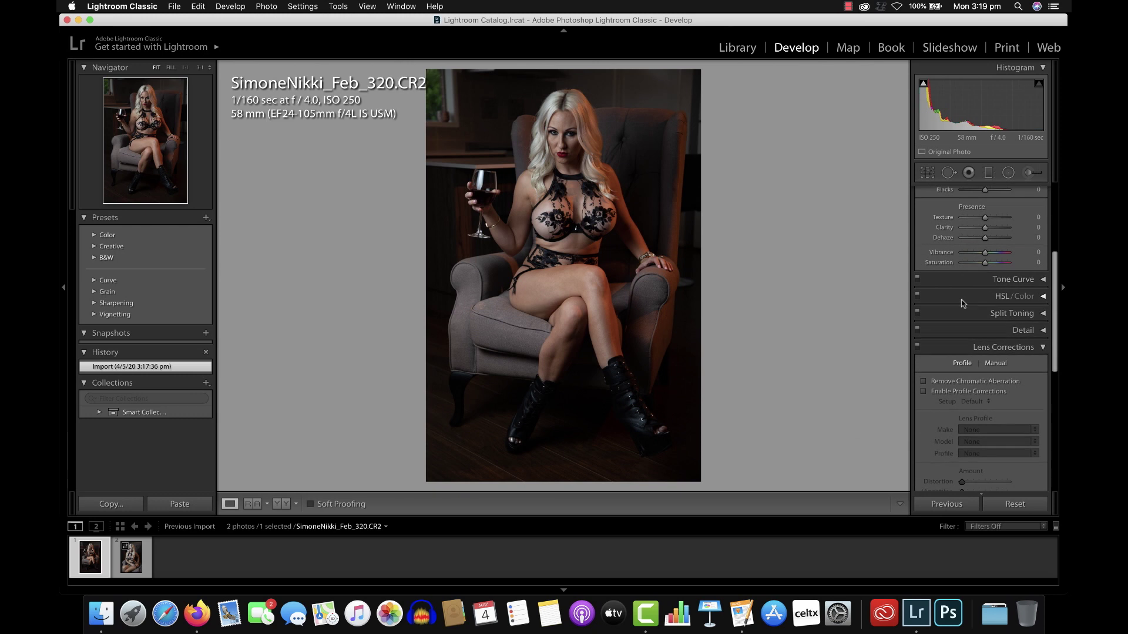
scroll(962, 303, "down", 1)
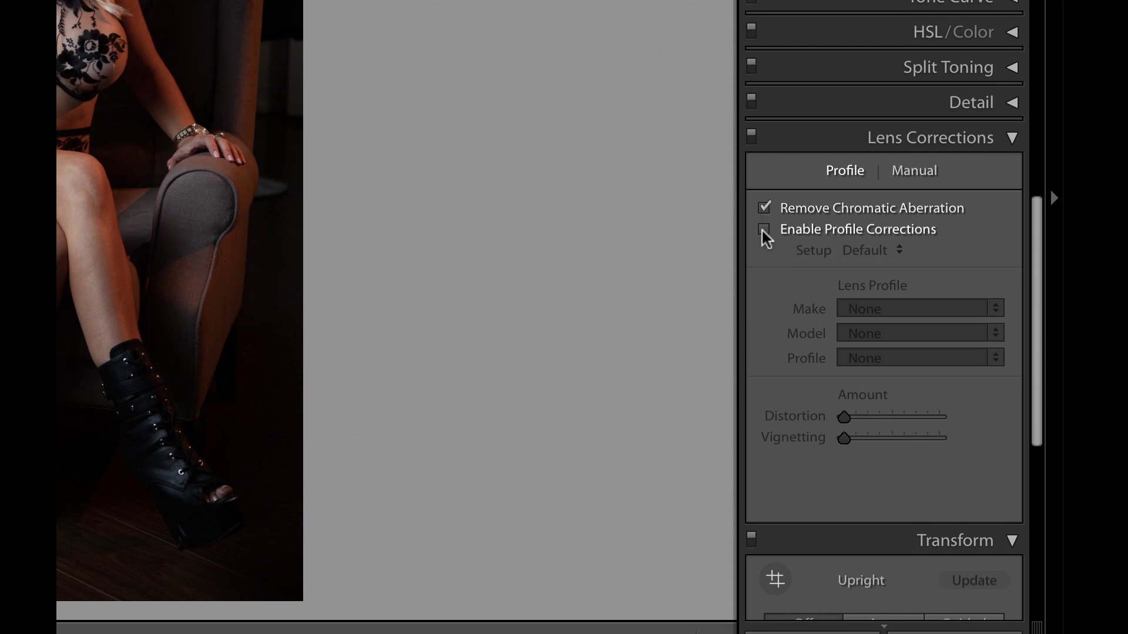
left_click(764, 229)
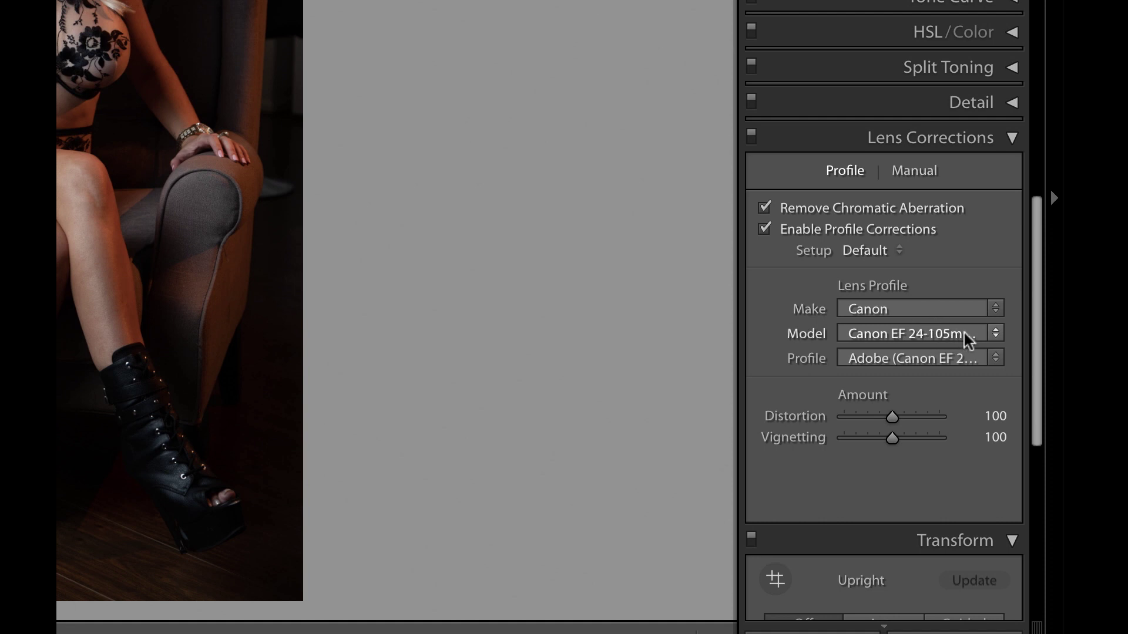
- Check the available profile, model and make choices for the Canon EF 24-105mm f/4 L IS USM lens correction
left_click(953, 368)
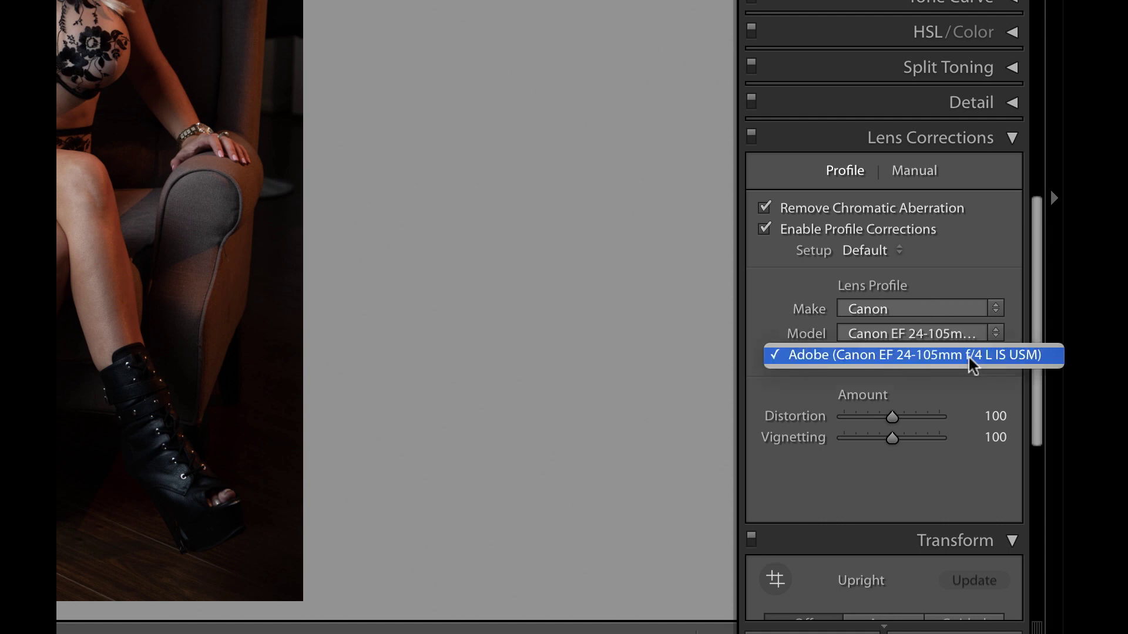
left_click(968, 358)
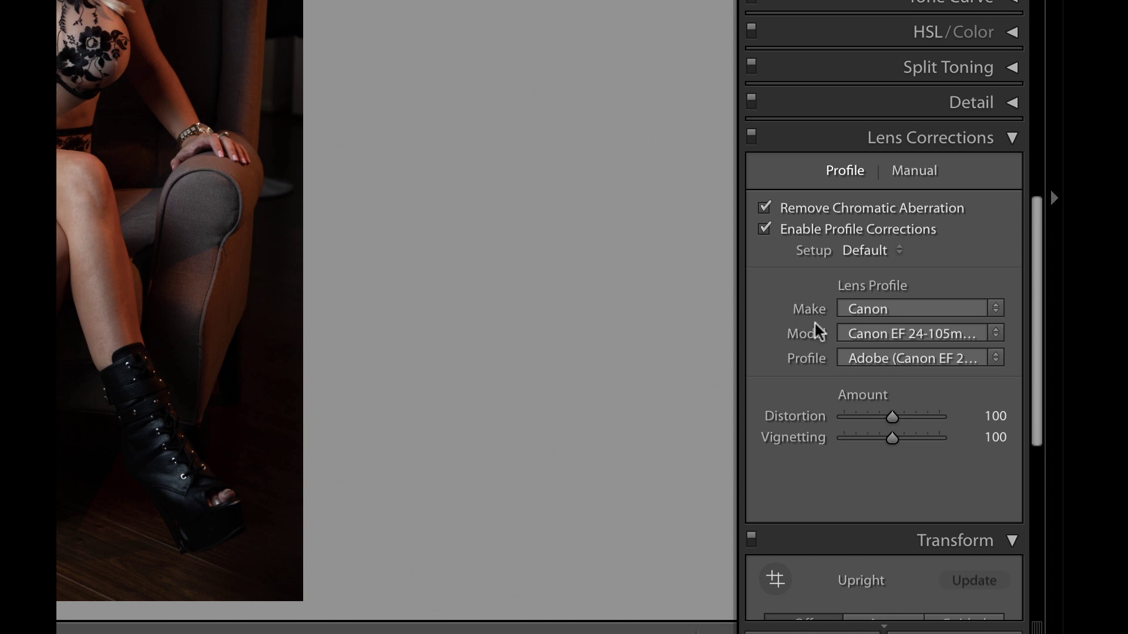
left_click(920, 333)
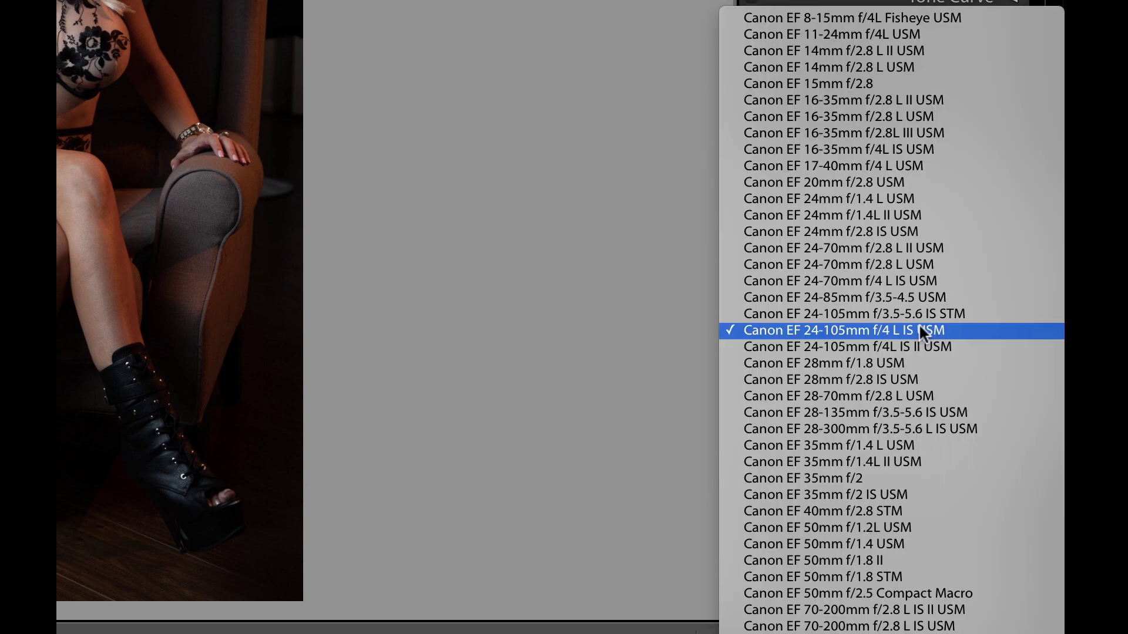
left_click(920, 330)
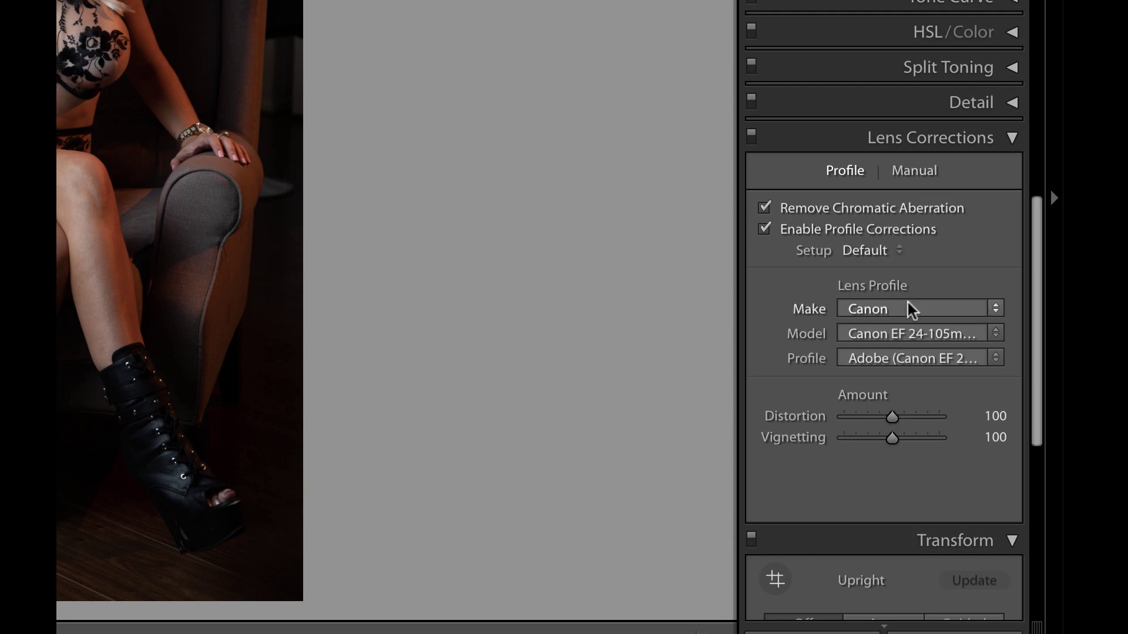
left_click(938, 306)
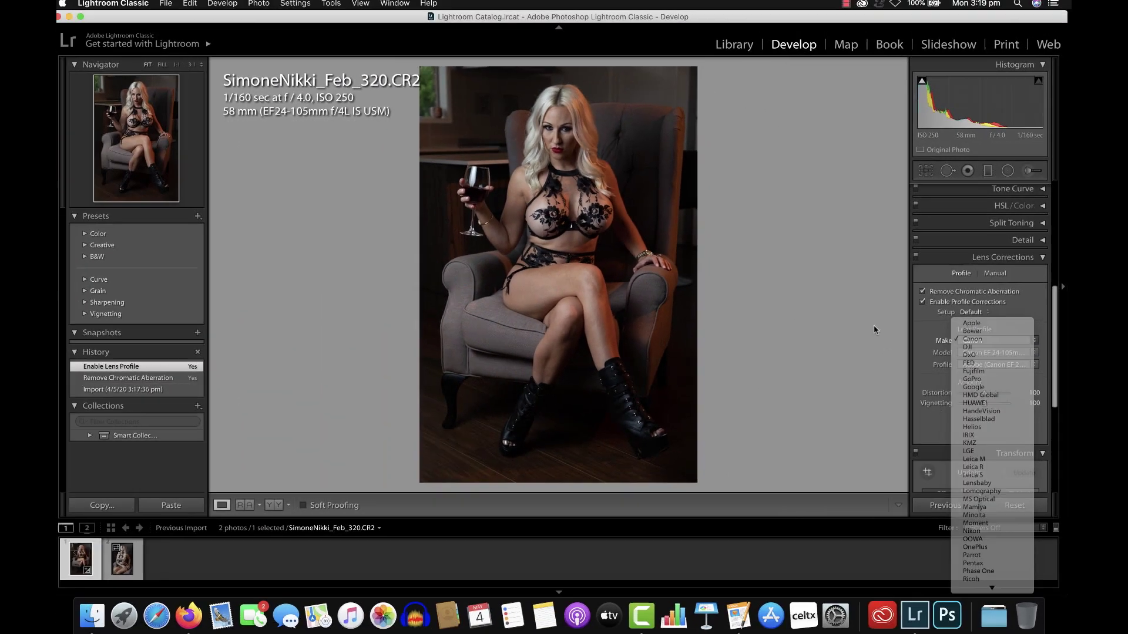
left_click(663, 286)
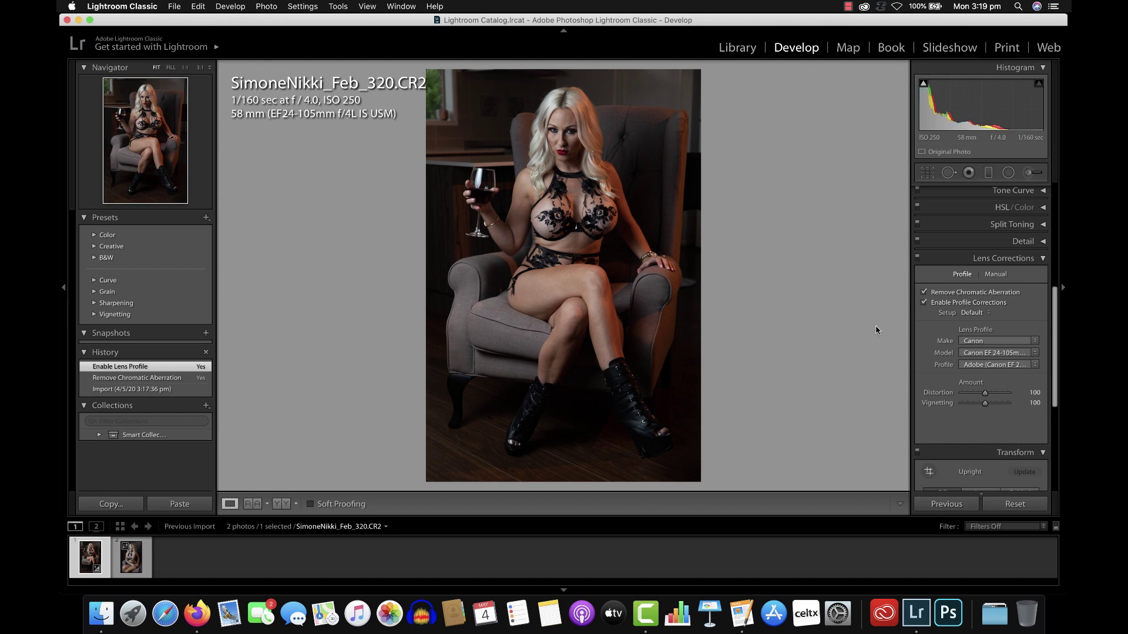
- Try lowering the photo's exposure and undo the adjustment
scroll(989, 312, "up", 5)
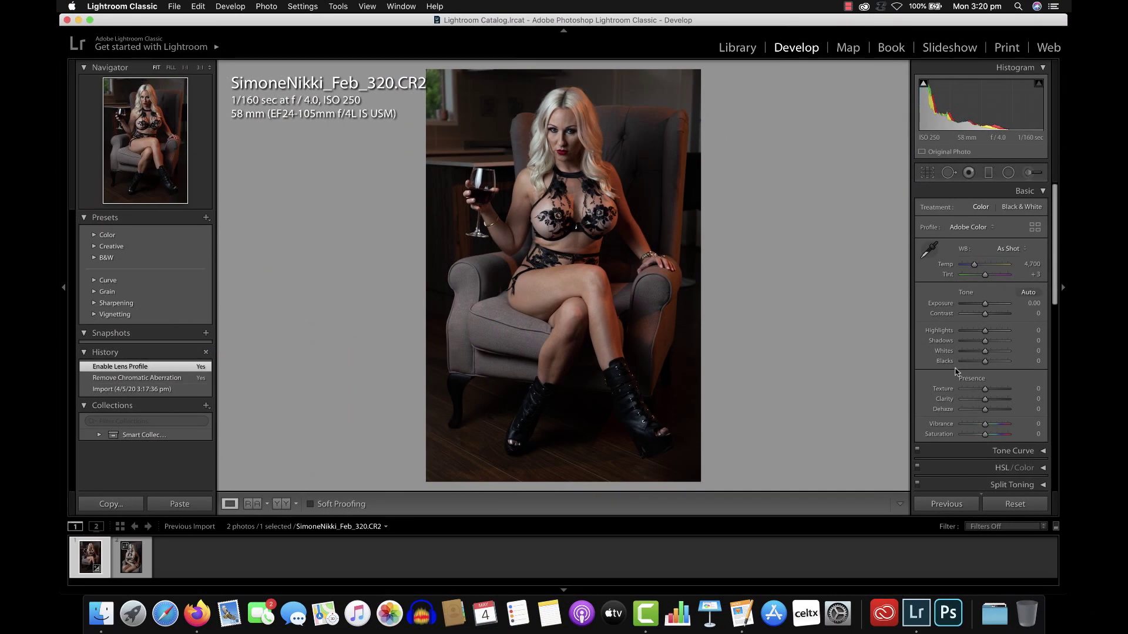
mouse_move(984, 303)
left_mouse_down()
mouse_move(1004, 304)
mouse_move(964, 303)
left_mouse_up()
key("super+z")
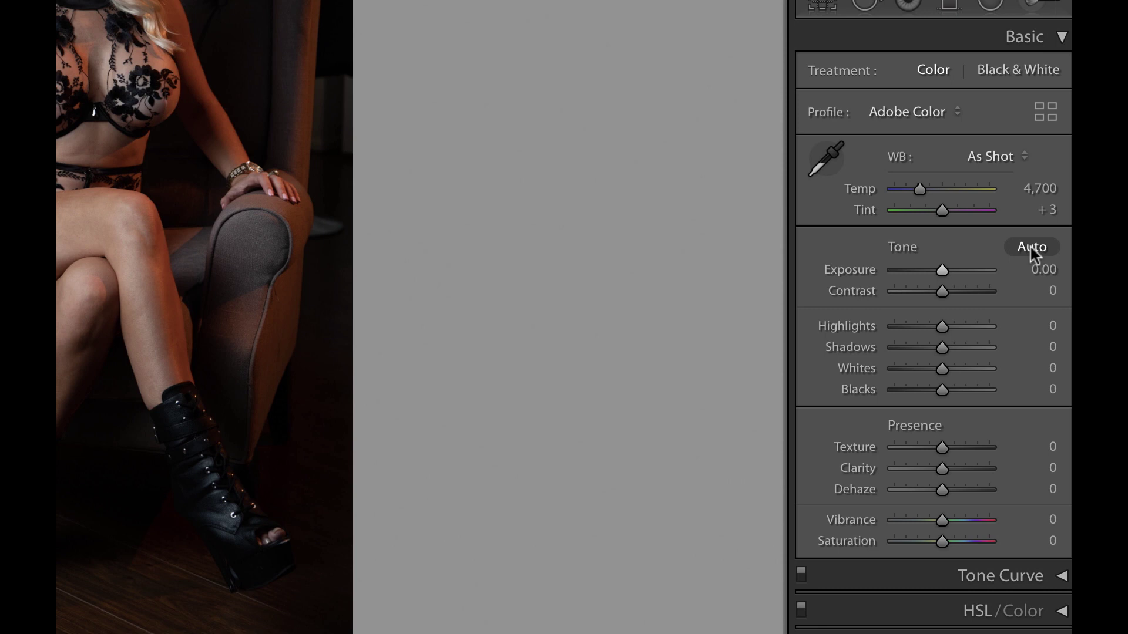
- Apply the Auto tone settings and compare the photo's before and after versions, including side by side
left_click(1032, 247)
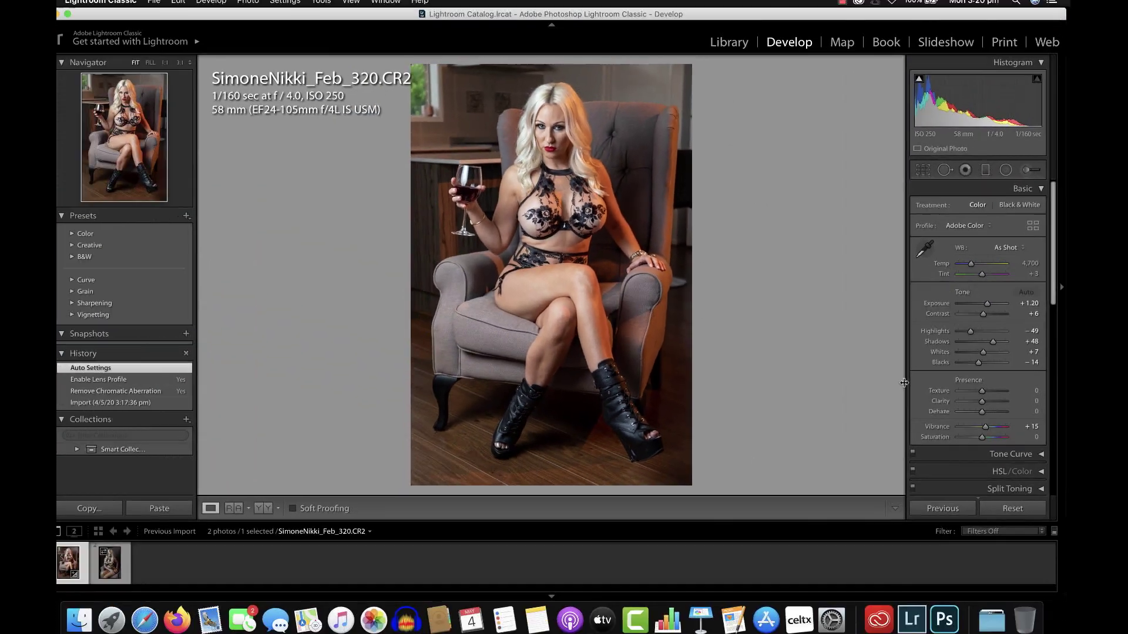
key("backslash")
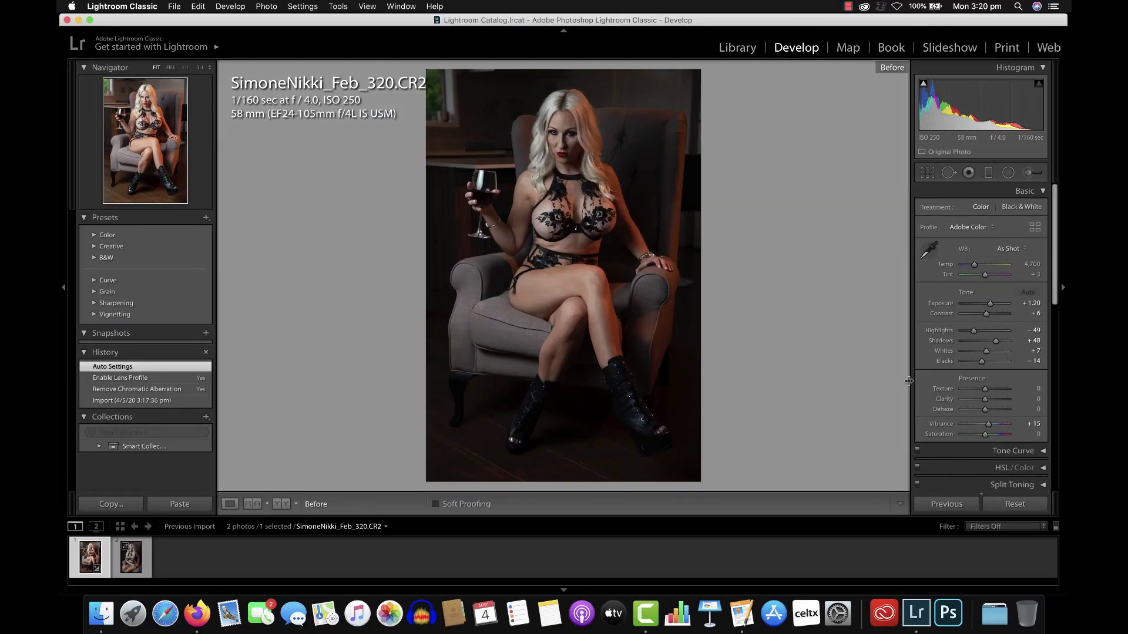
key("backslash")
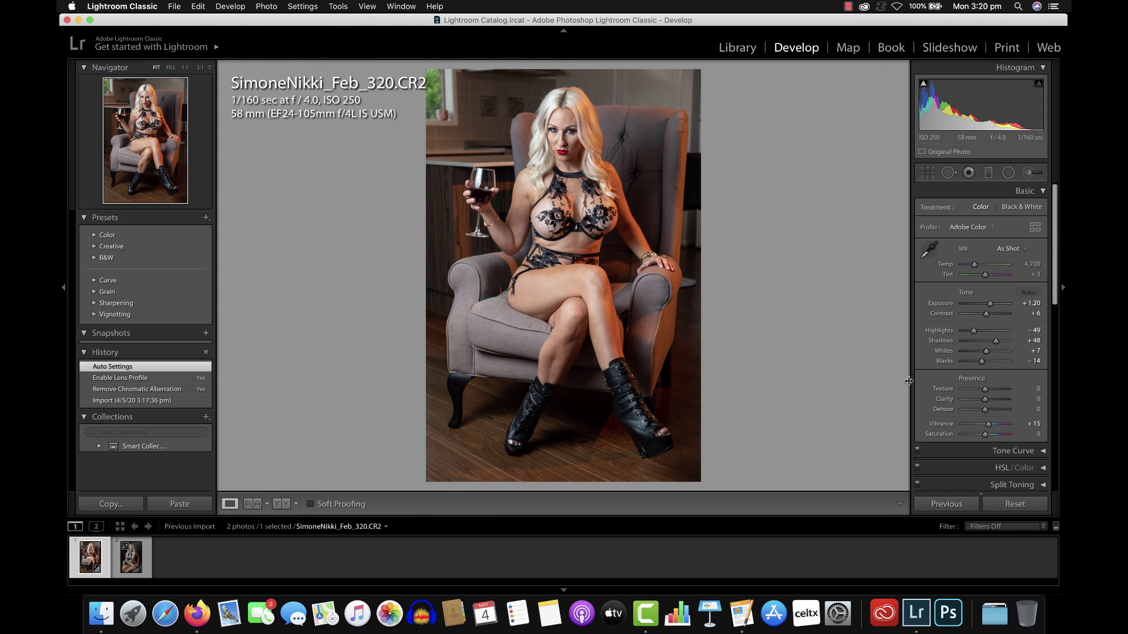
key("backslash")
key("backslash")
key("backslash")
key("backslash")
key("y")
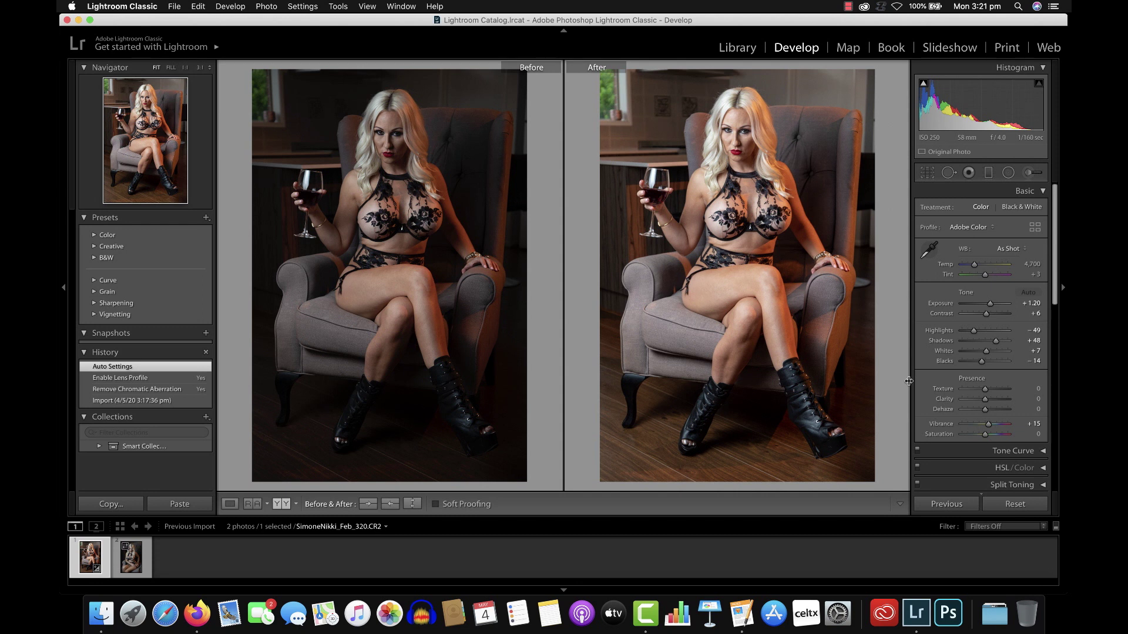
key("y")
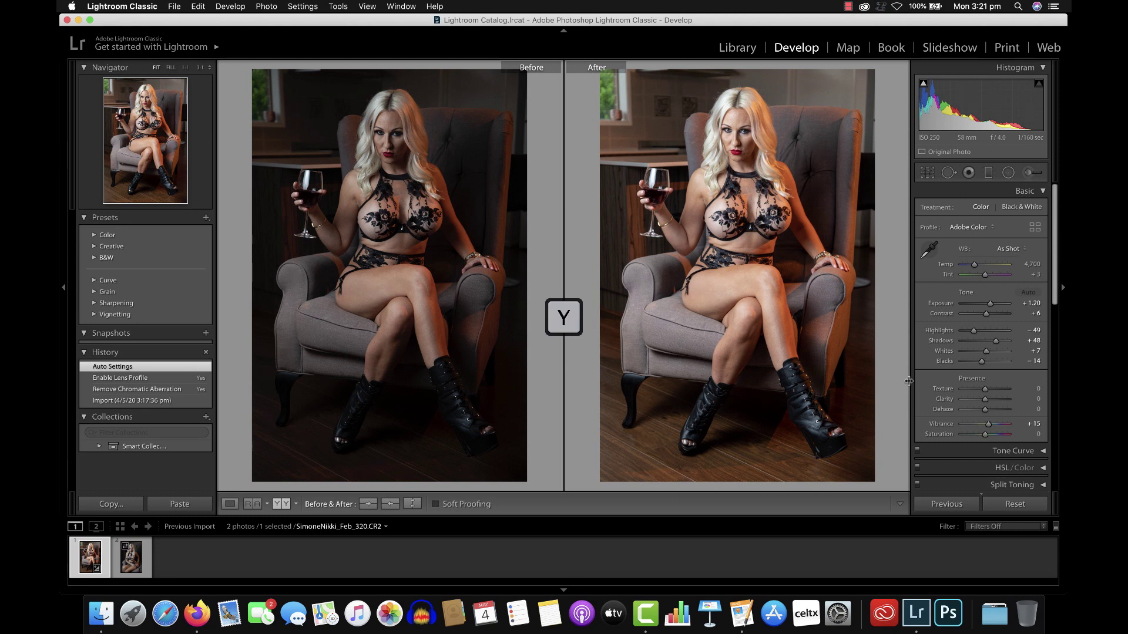
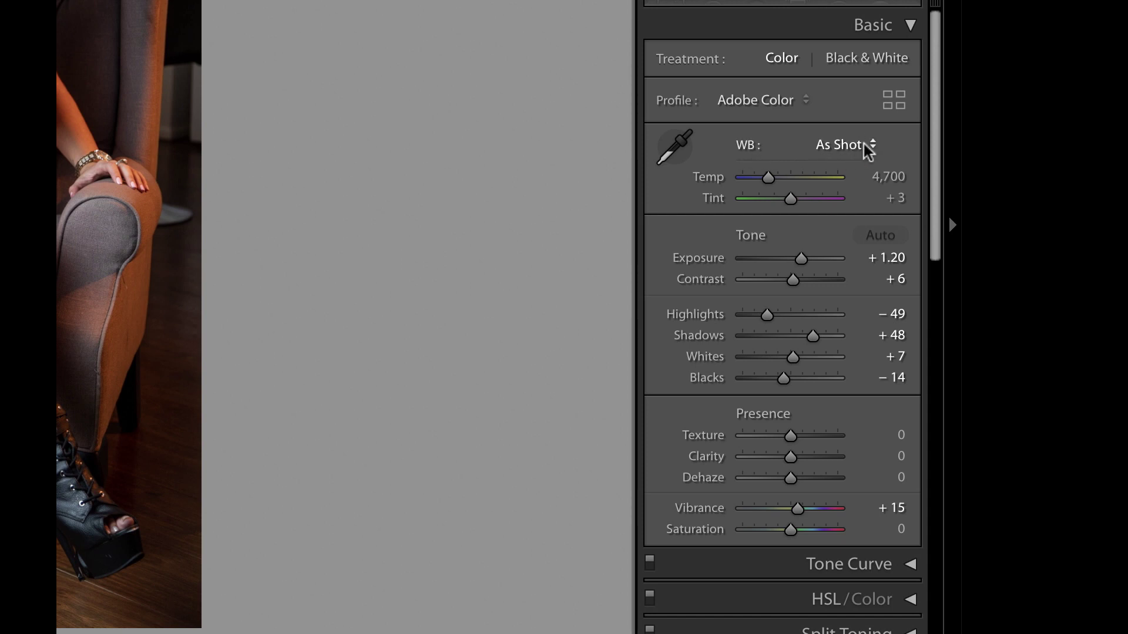
- Try the Auto white balance on the photo and set it back to As Shot
left_click(868, 148)
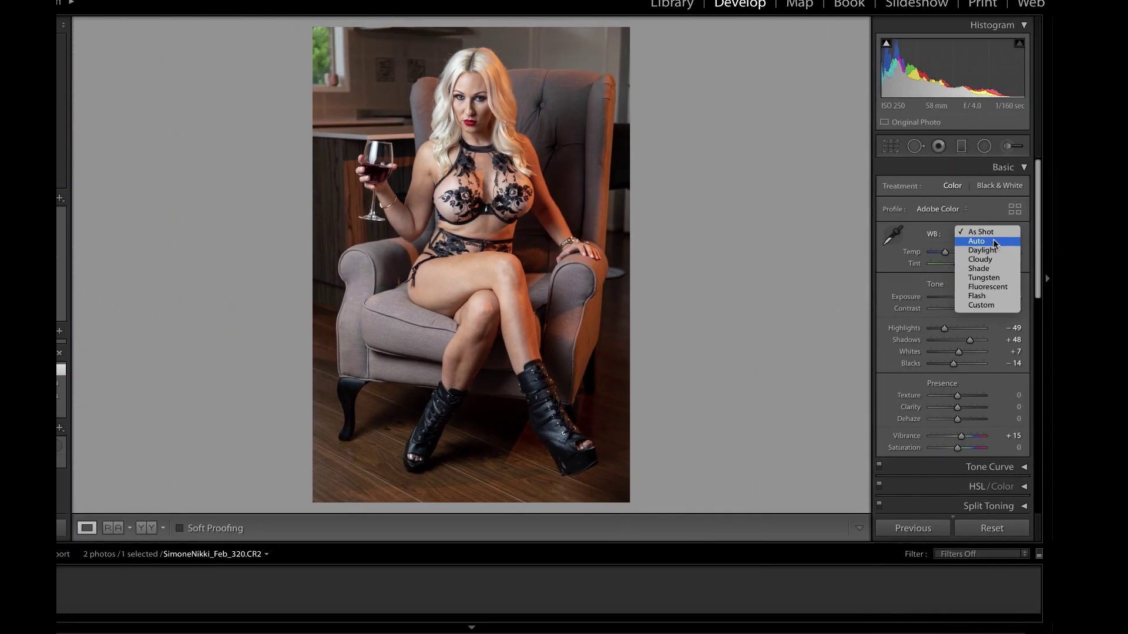
left_click(856, 157)
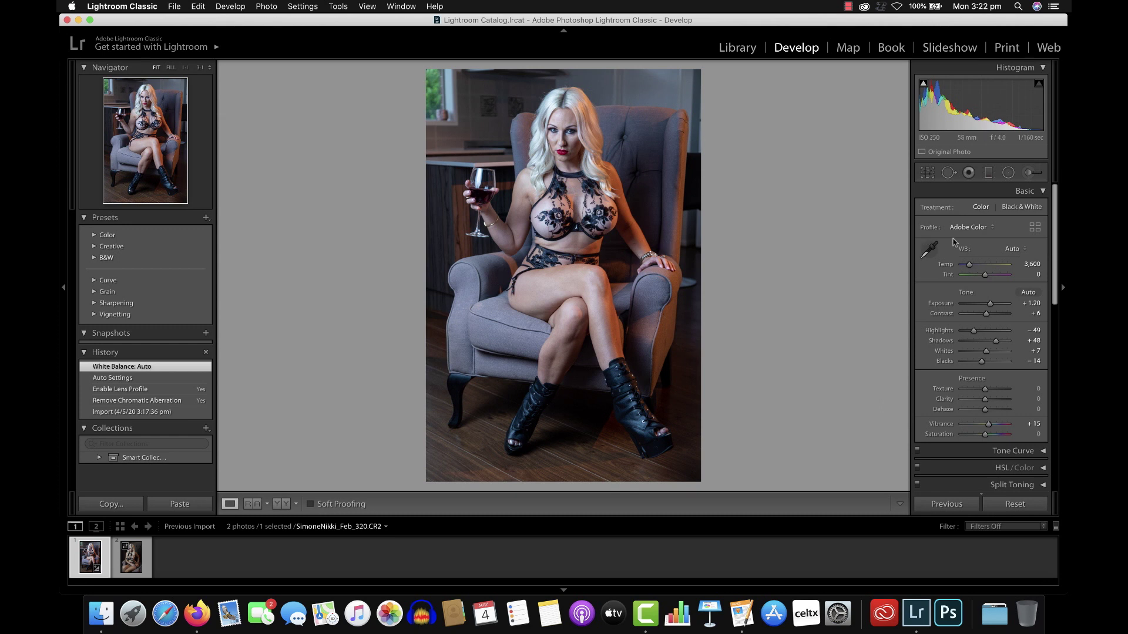
left_click(1022, 251)
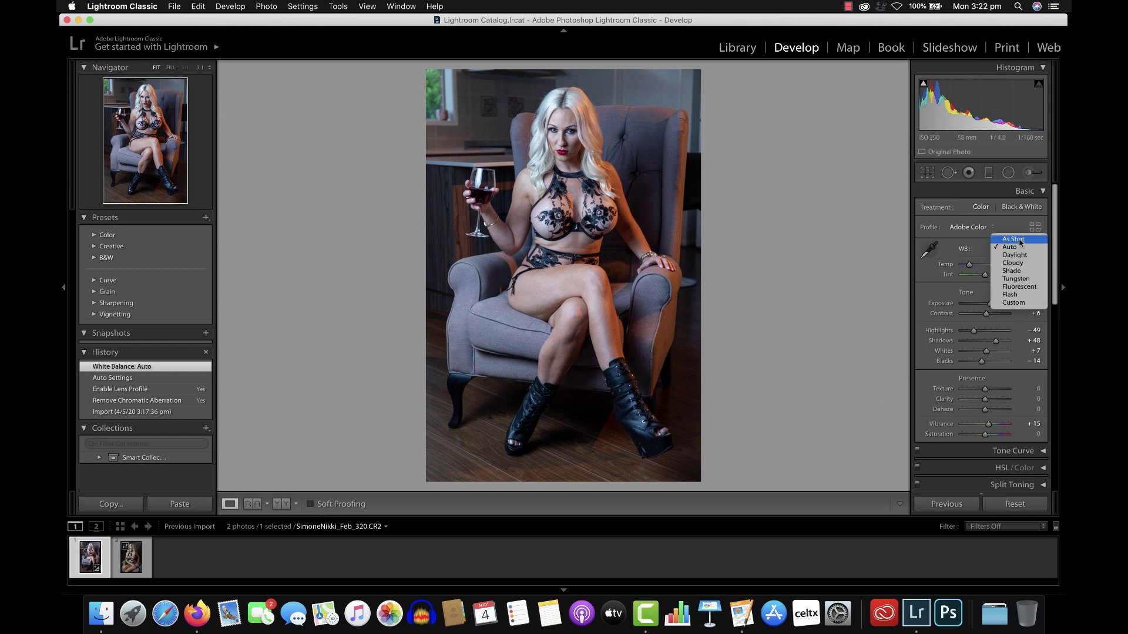
left_click(1020, 240)
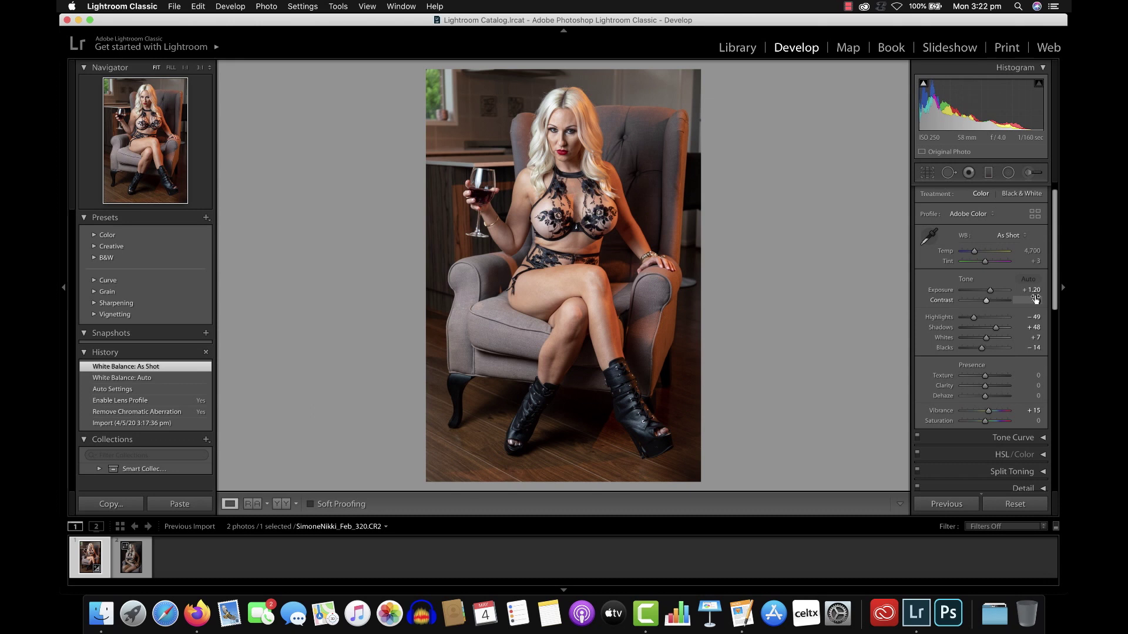
- Set the photo's contrast to +25
left_click(1035, 300)
type("25")
key("Tab")
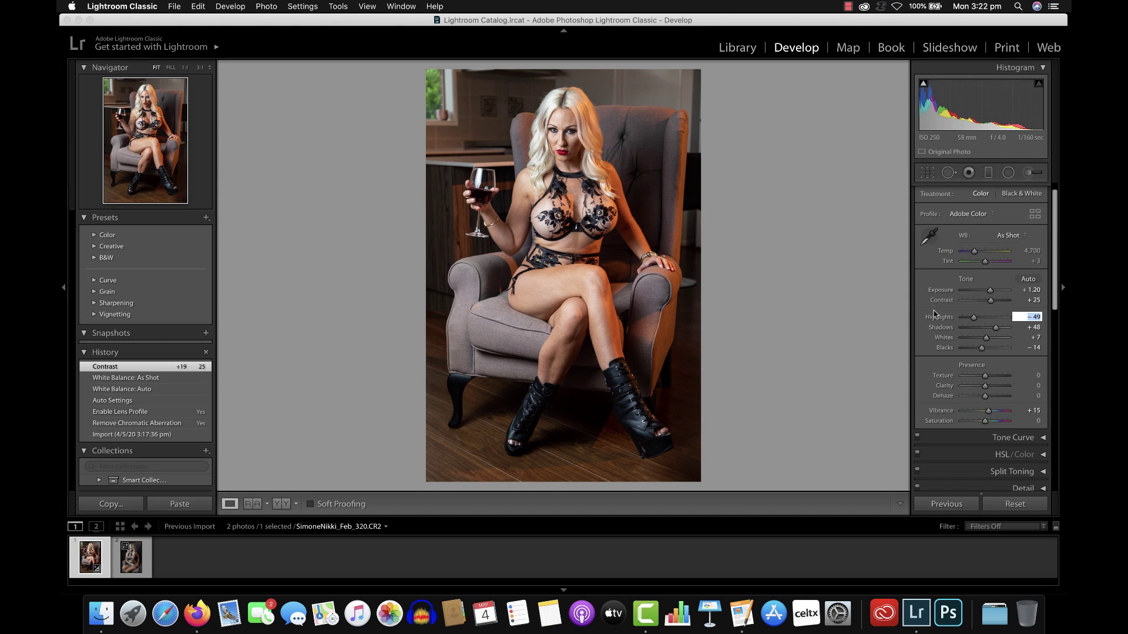
- Try raising the highlights to +100 and undo the adjustment
left_click_drag(974, 320, 1012, 321)
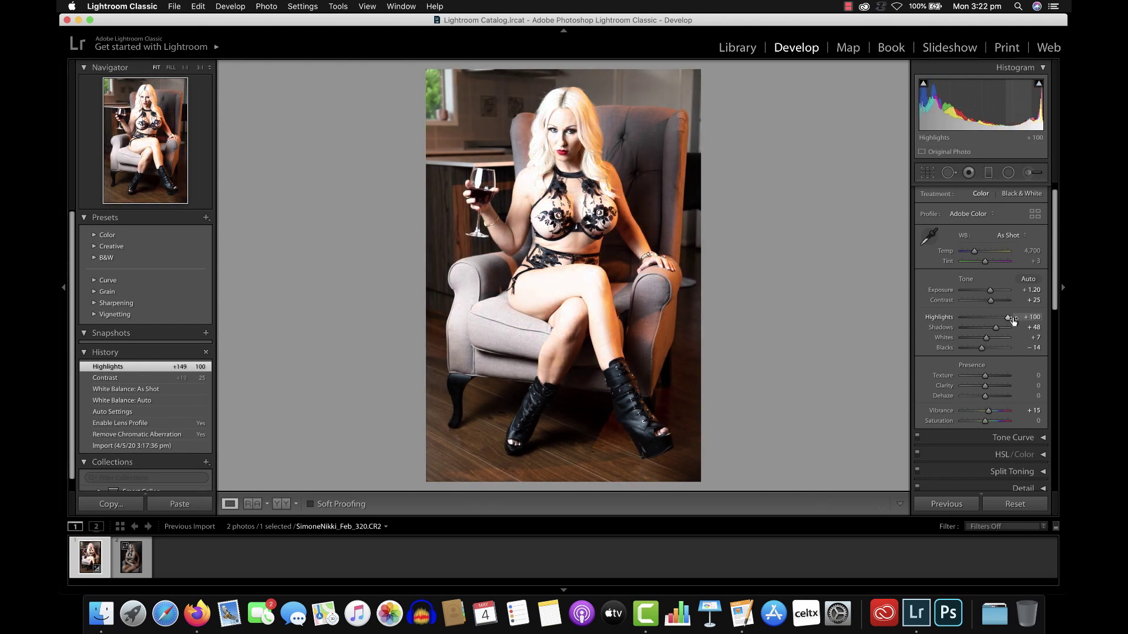
key("super+z")
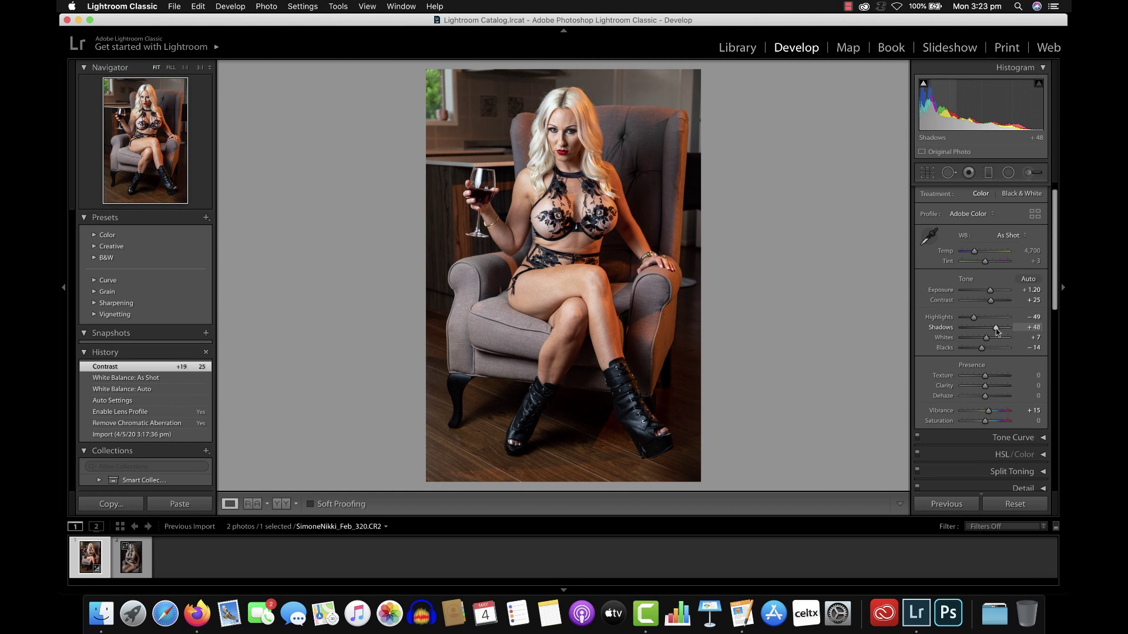
- Set the photo's shadows to +10 and preview the clipping for the whites and blacks
mouse_move(997, 332)
left_mouse_down()
mouse_move(958, 333)
mouse_move(999, 332)
mouse_move(987, 333)
left_mouse_up()
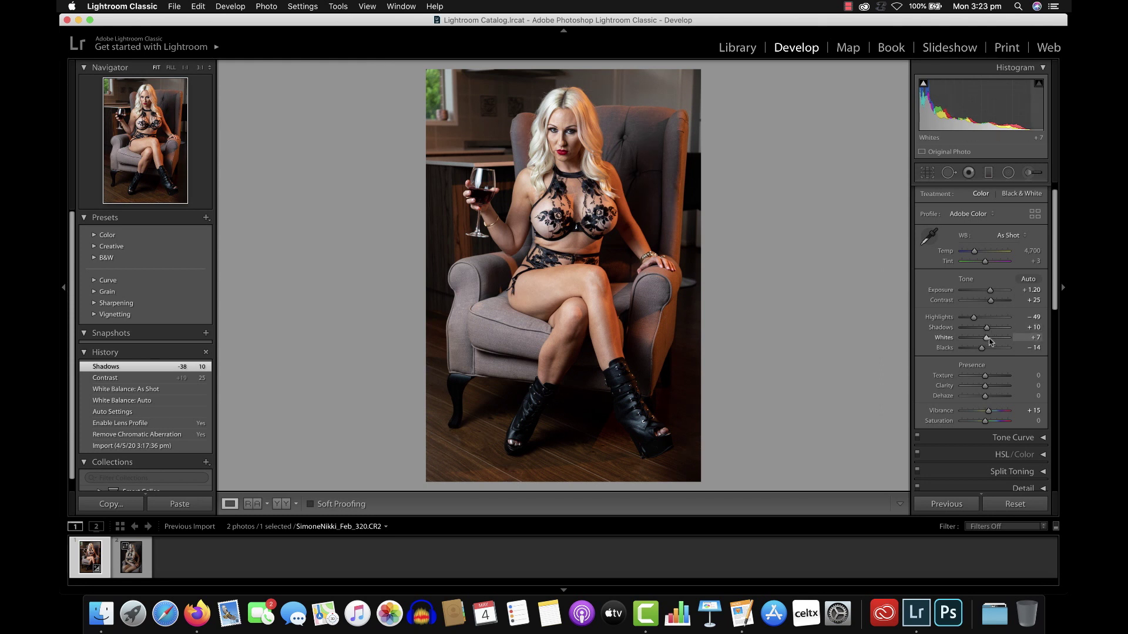
left_click_drag(989, 339, 989, 339)
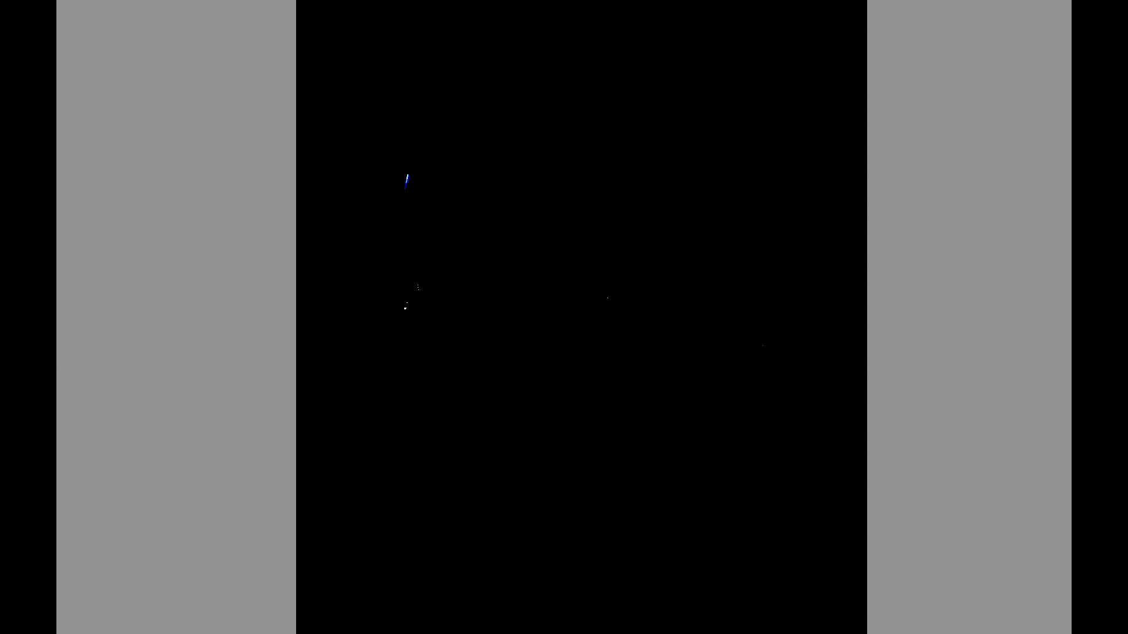
left_click_drag(989, 339, 990, 340)
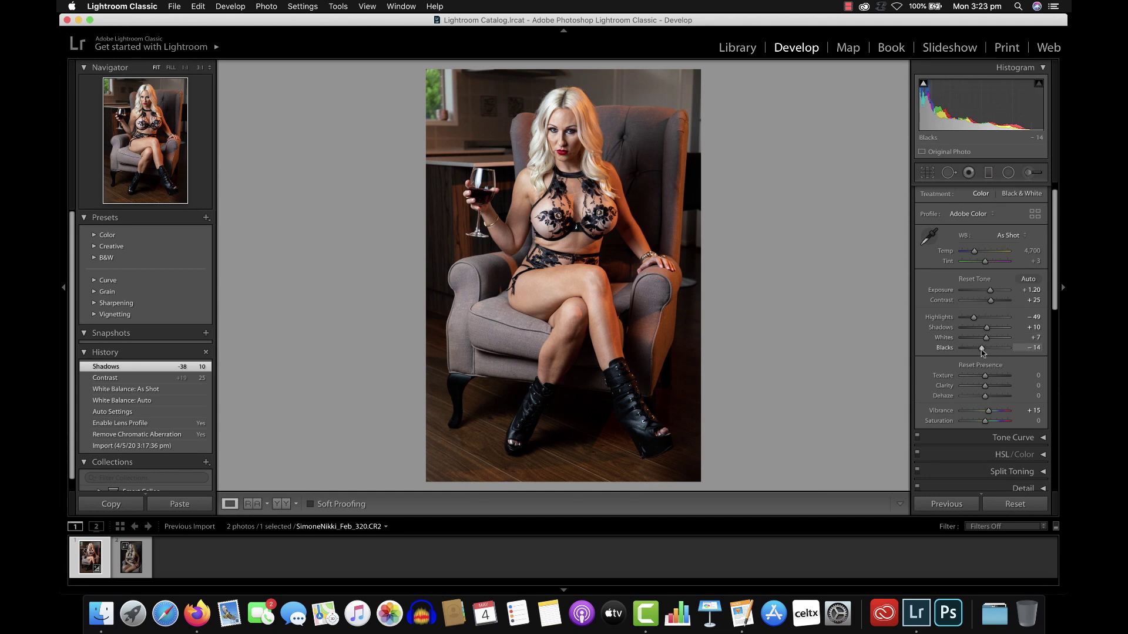
left_click_drag(981, 349, 981, 349)
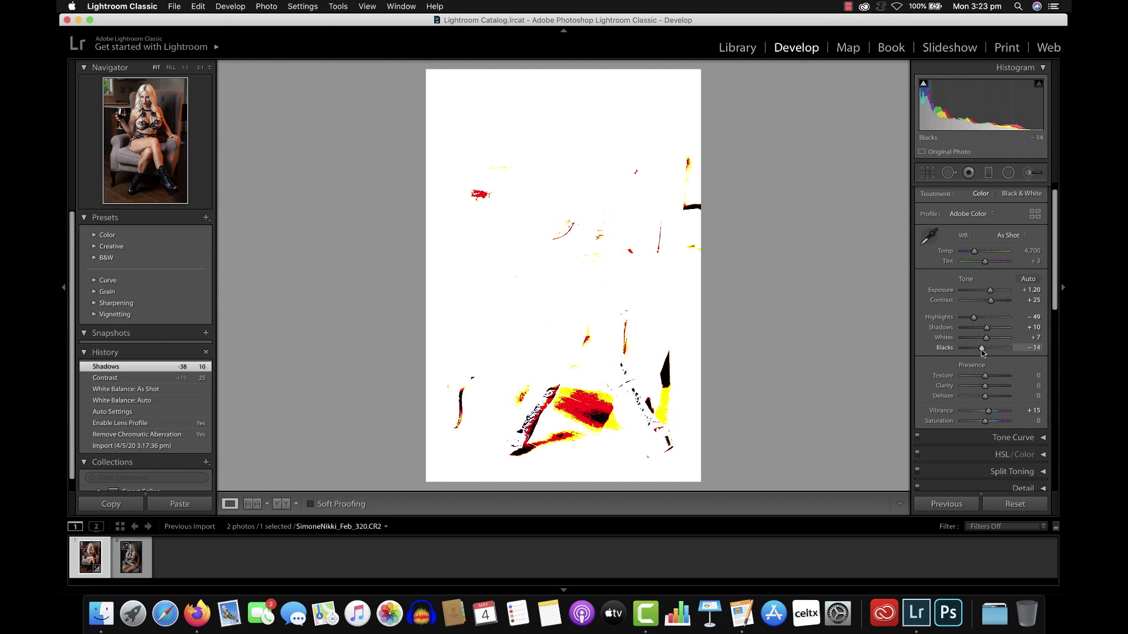
left_click_drag(981, 350, 980, 350)
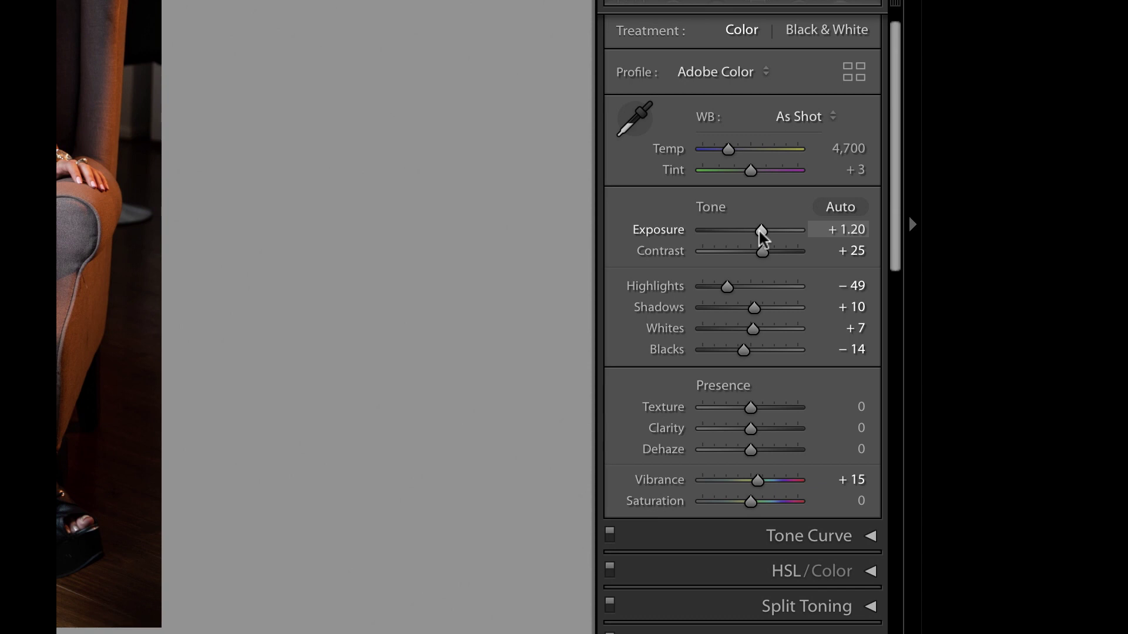
- Set the photo's exposure to +0.70, the shadows to +43 and the blacks to -10
left_click_drag(762, 233, 760, 233)
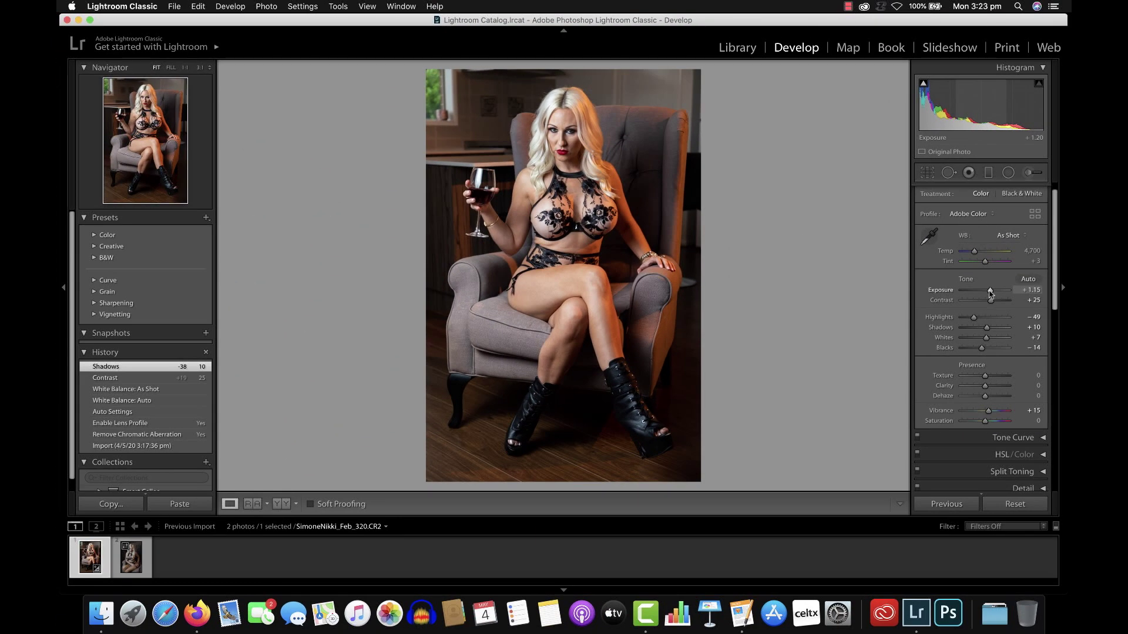
left_click_drag(990, 294, 988, 294)
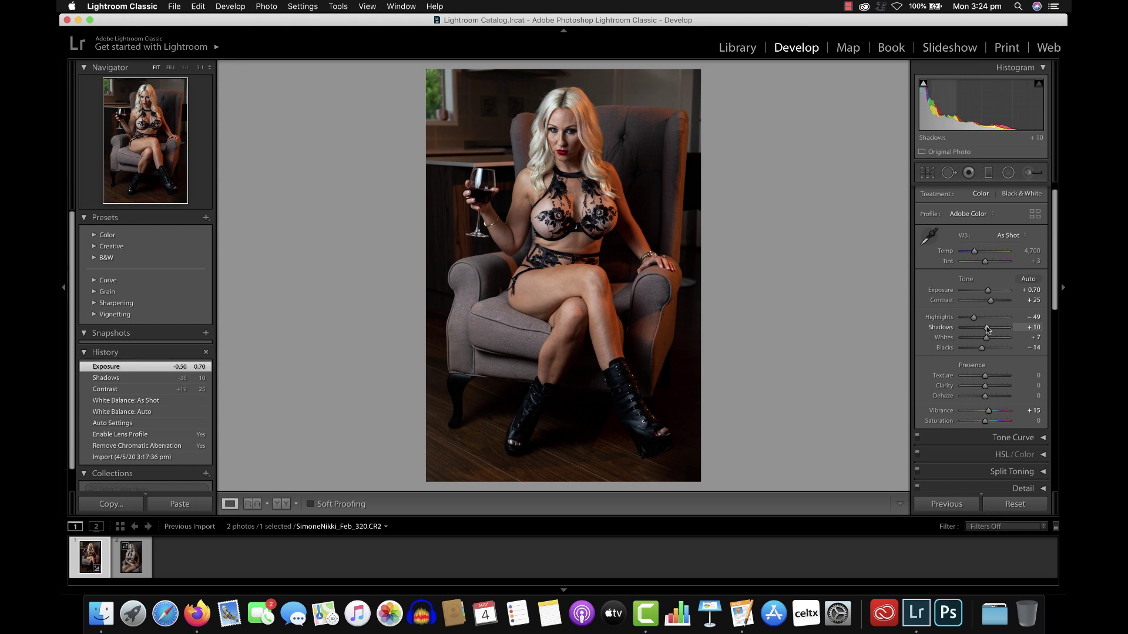
left_click_drag(987, 328, 984, 350)
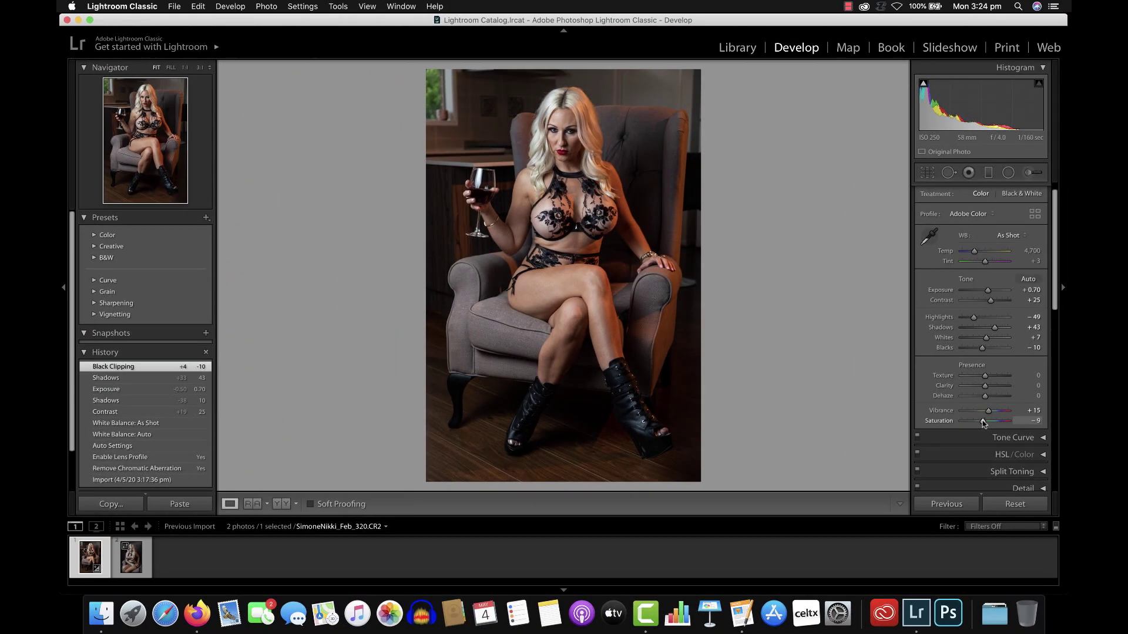
- Set the photo's saturation to -10 and compare the before and after versions side by side
left_click_drag(796, 402, 791, 403)
left_click_drag(982, 423, 983, 423)
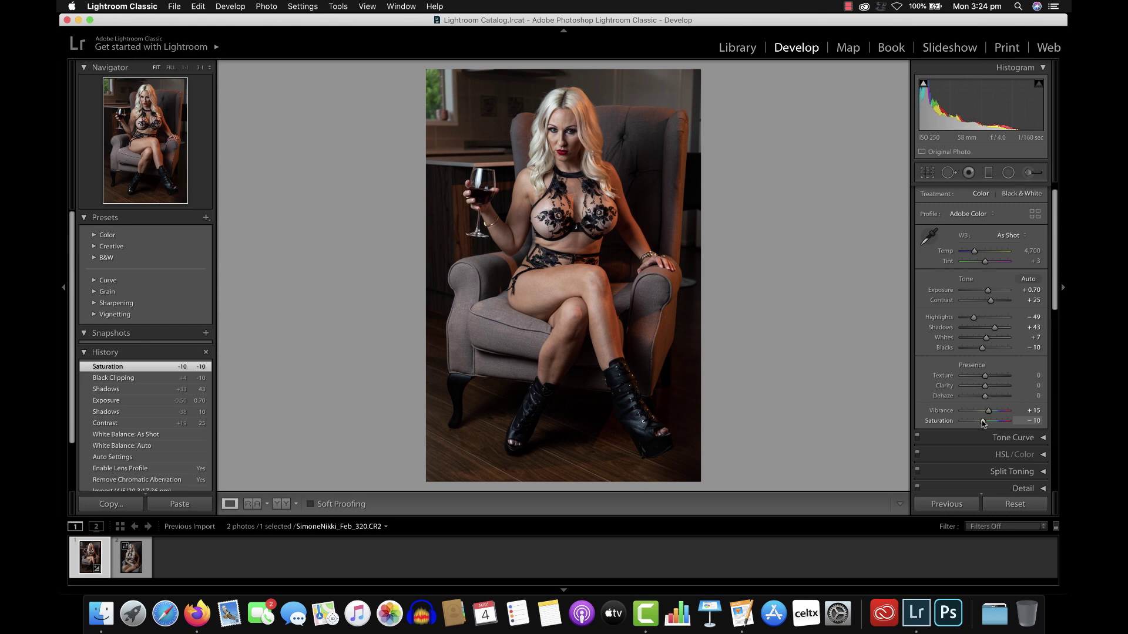
key("y")
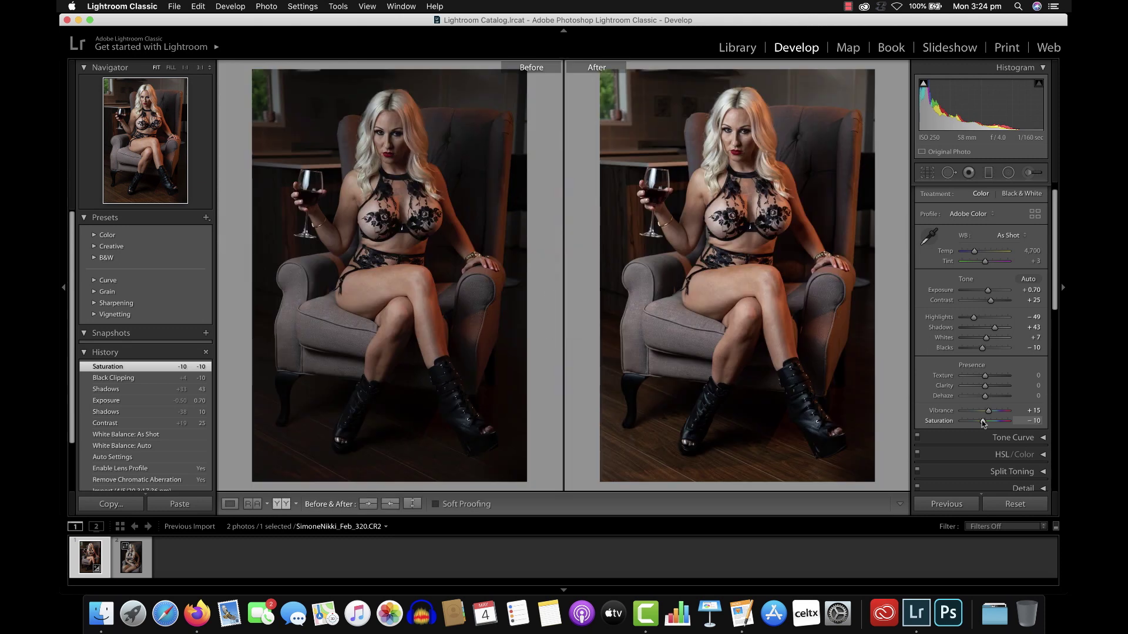
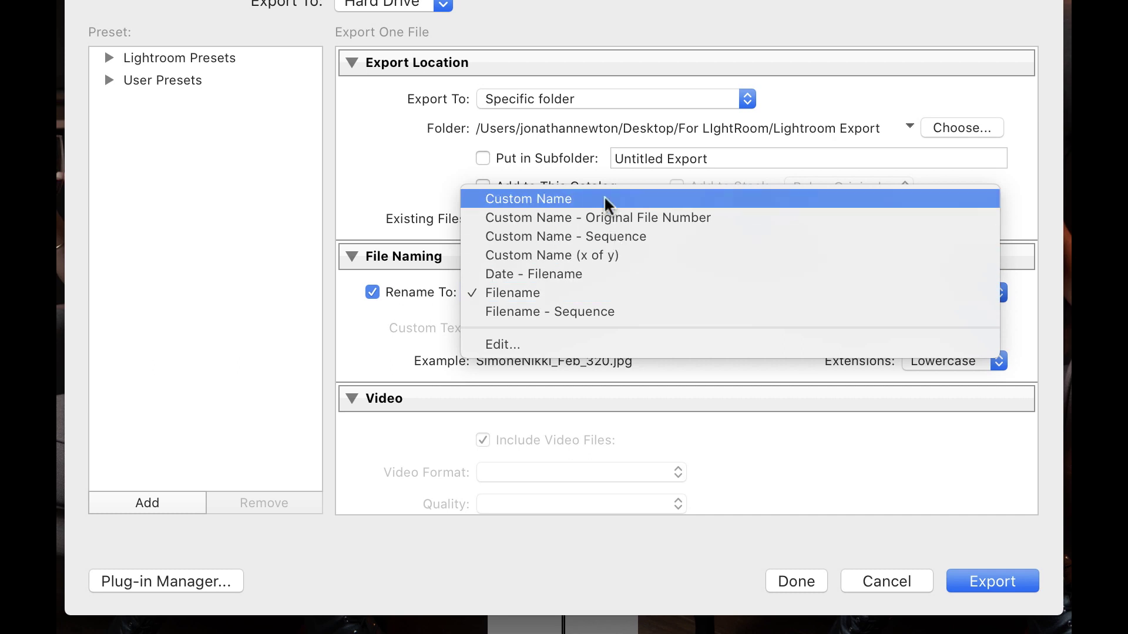
- Open the filename template editor from the export's file naming settings and cancel it
left_click(524, 345)
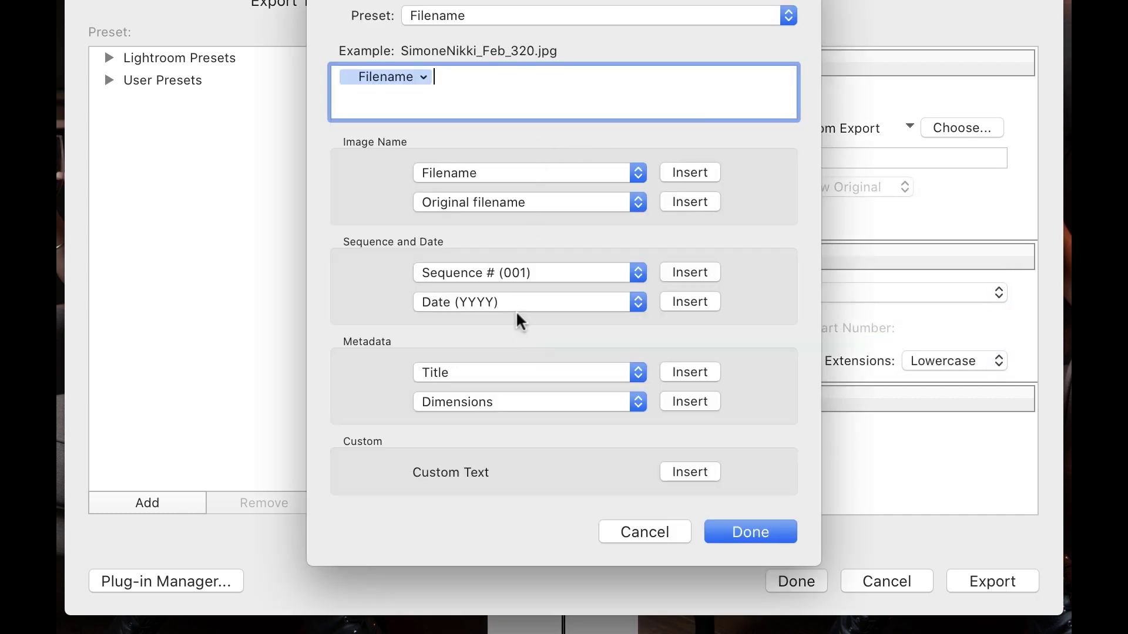
left_click(645, 532)
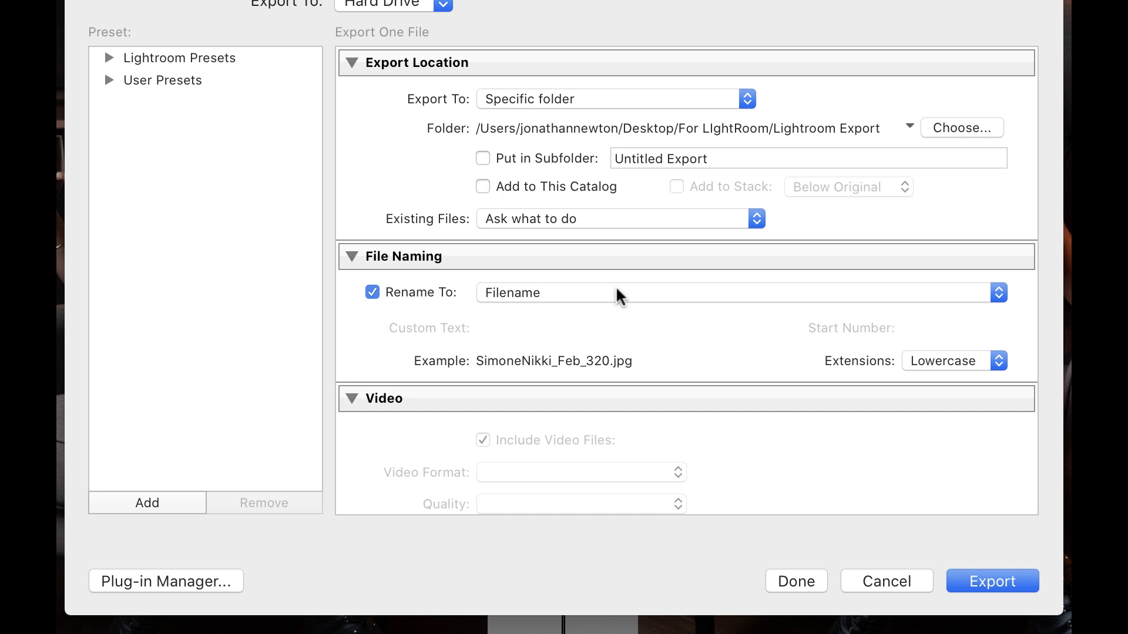
- Choose JPEG as the image format in the file settings and export the photo
scroll(618, 295, "down", 10)
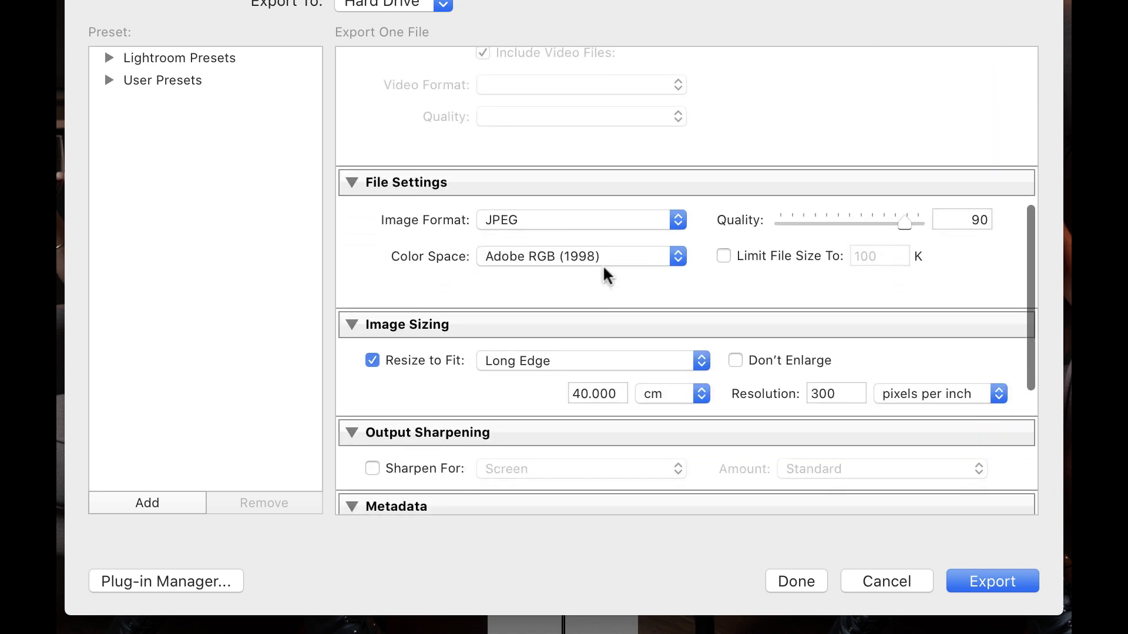
left_click(656, 226)
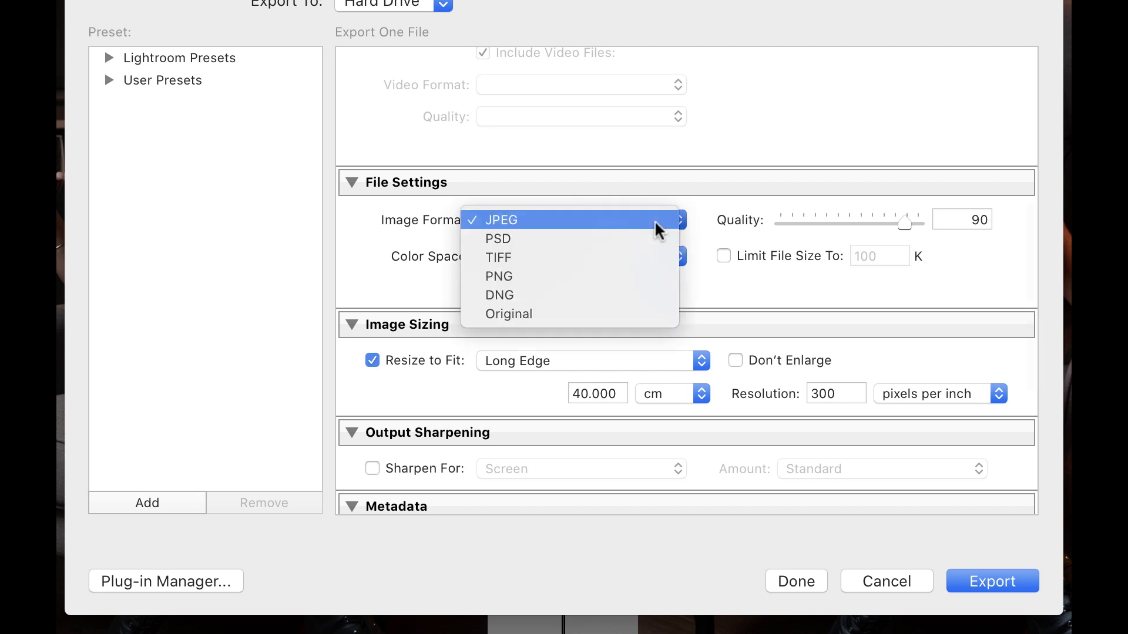
left_click(617, 224)
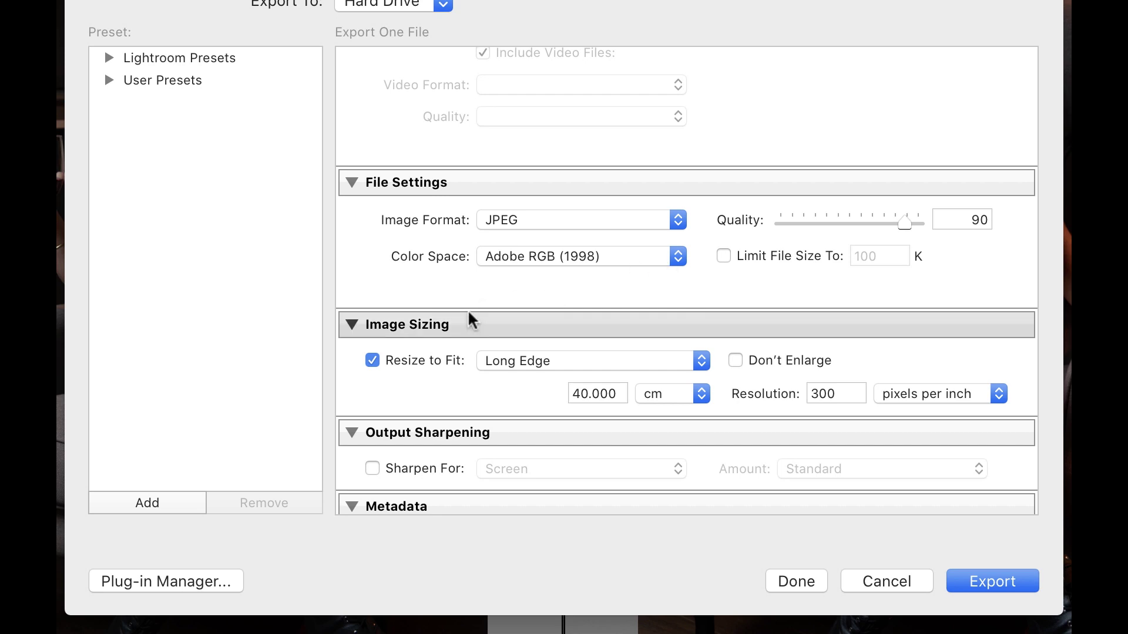
scroll(449, 319, "down", 4)
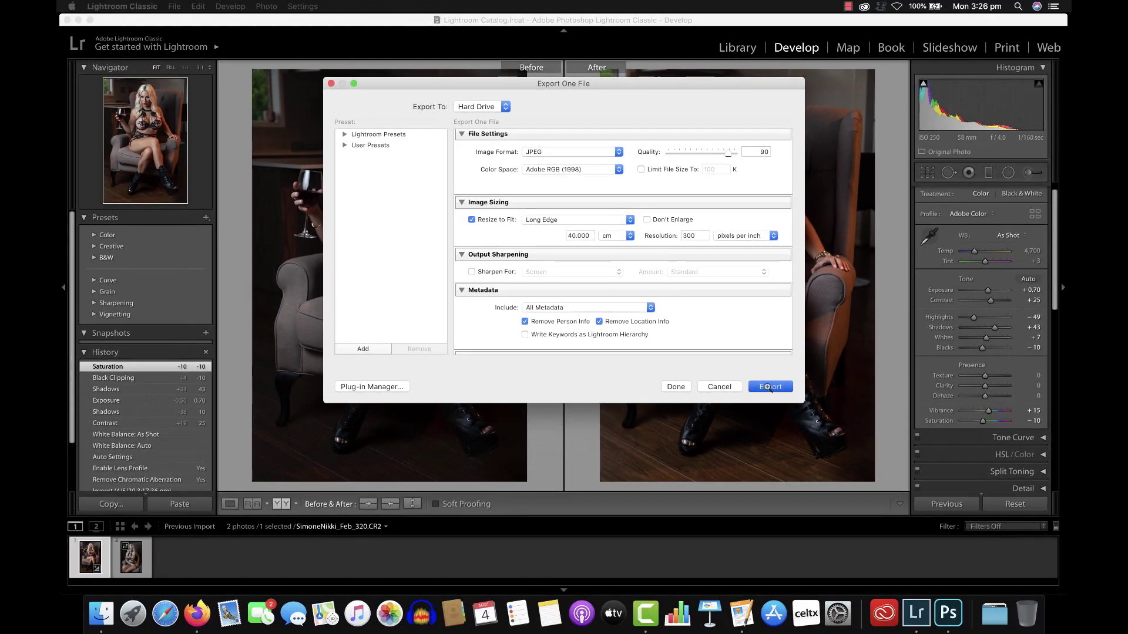
left_click(768, 388)
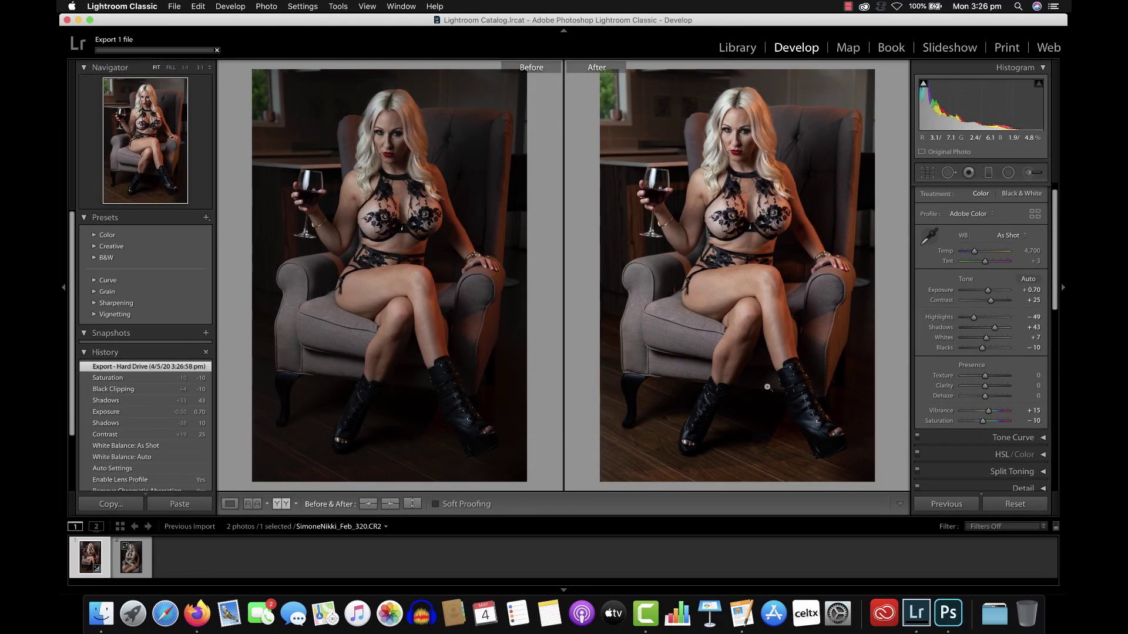